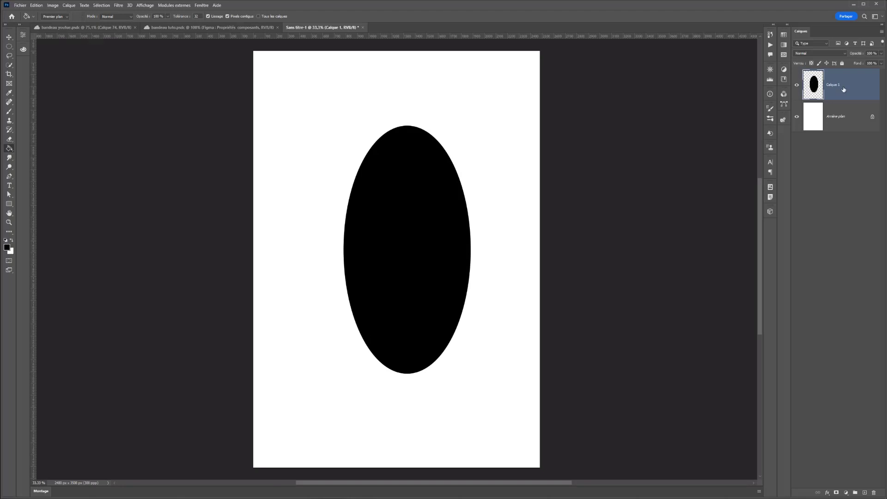
Add a linear gradient overlay to the ellipse layer, tilt its angle diagonally, and open its gradient for editing.
drag(50, 305, 63, 163)
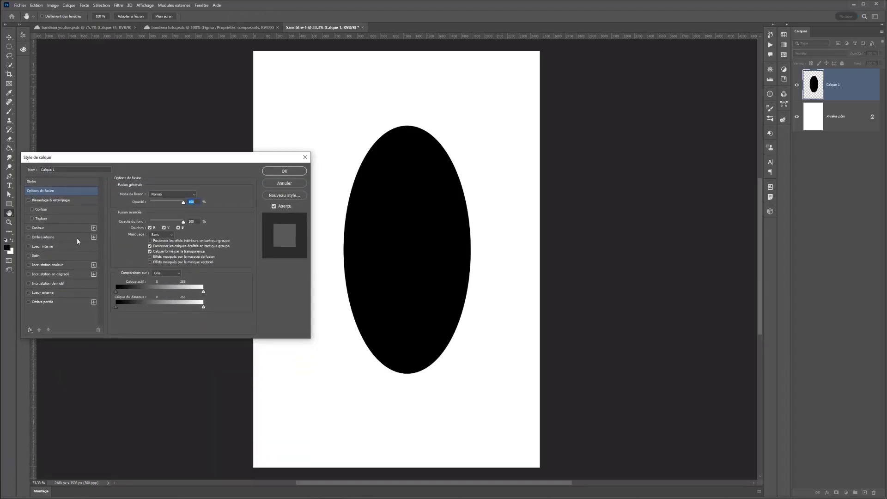
click(55, 274)
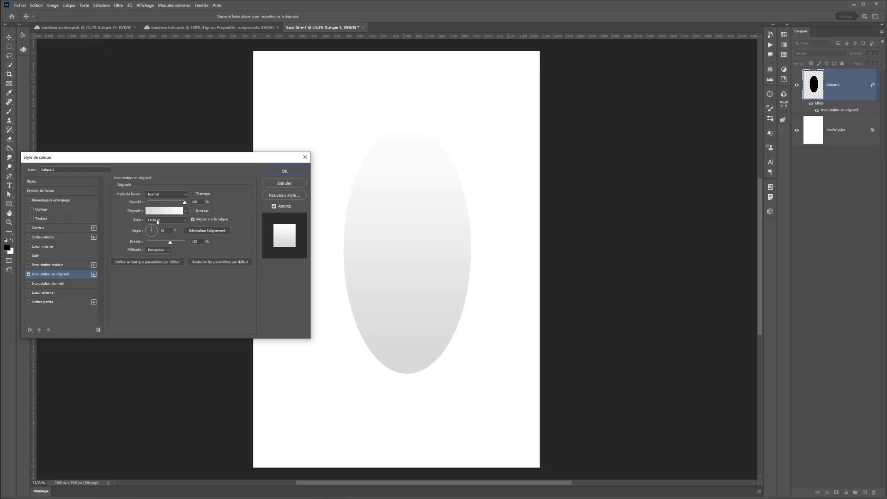
drag(149, 235, 156, 226)
drag(158, 230, 156, 226)
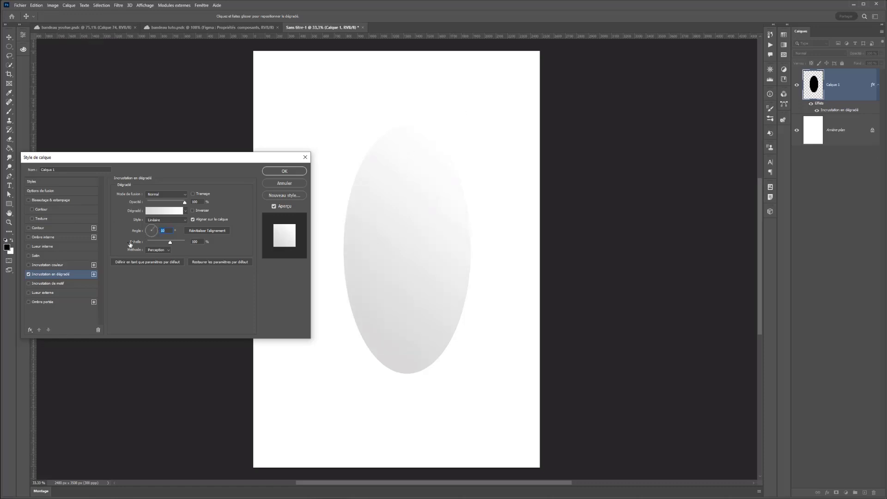
click(155, 211)
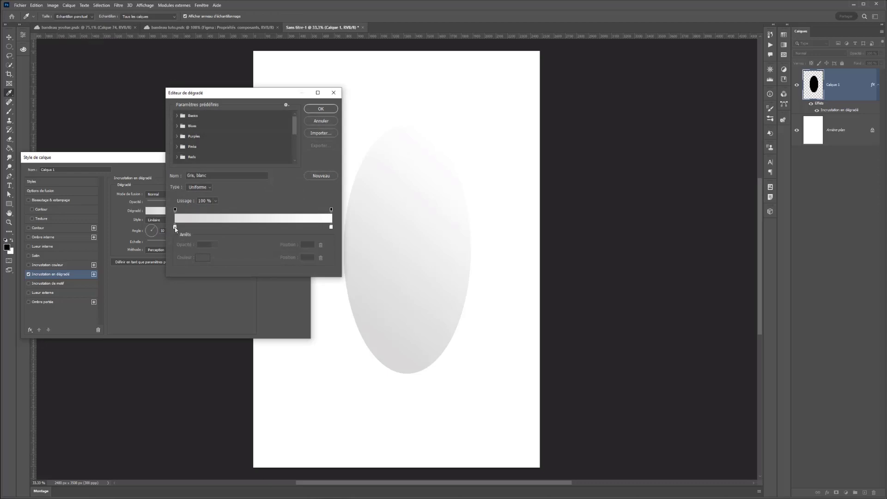
Try several presets from the Iridescent group on the ellipse, including Iridescent_09, Iridescent_18 and Iridescent_14.
scroll(187, 150, down, 3)
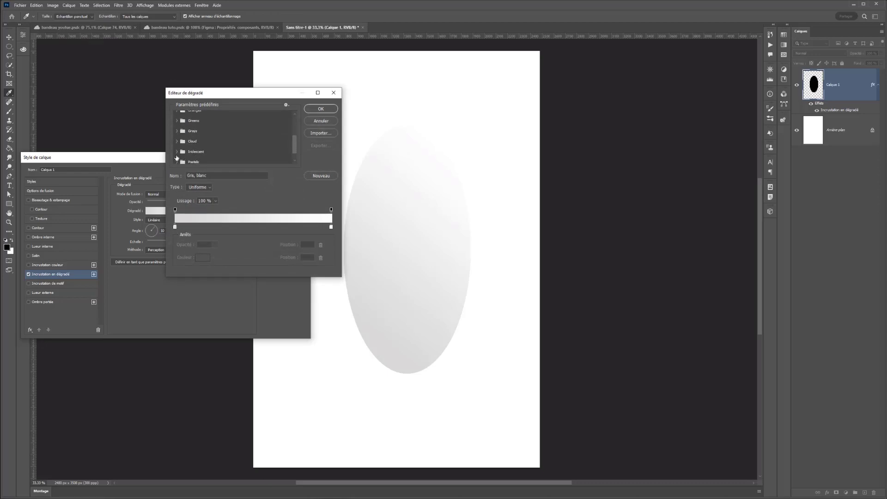
click(183, 152)
scroll(184, 144, down, 3)
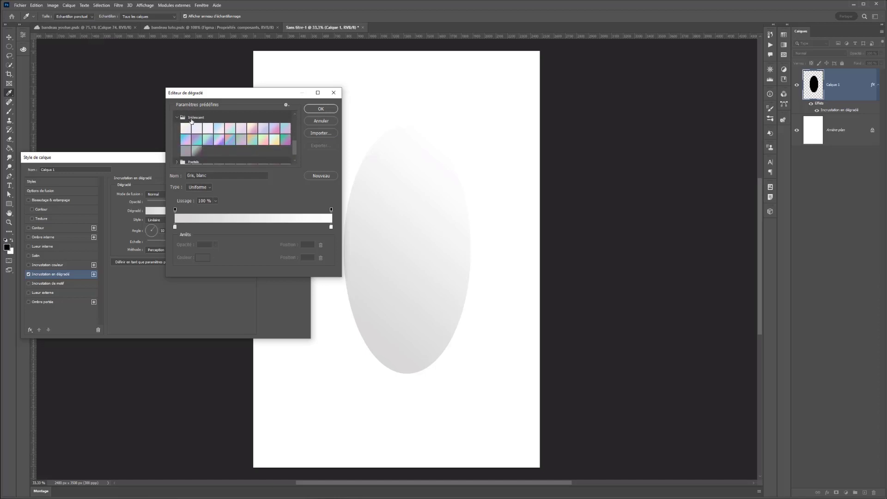
click(276, 131)
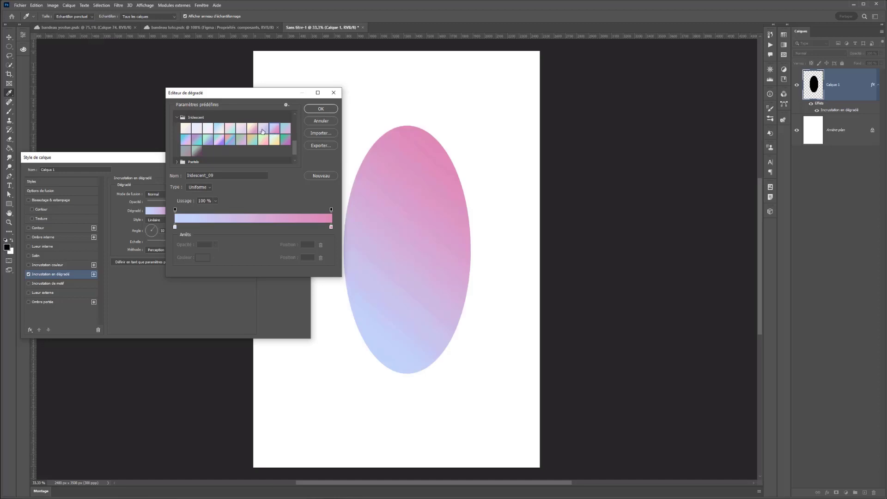
click(251, 130)
click(264, 140)
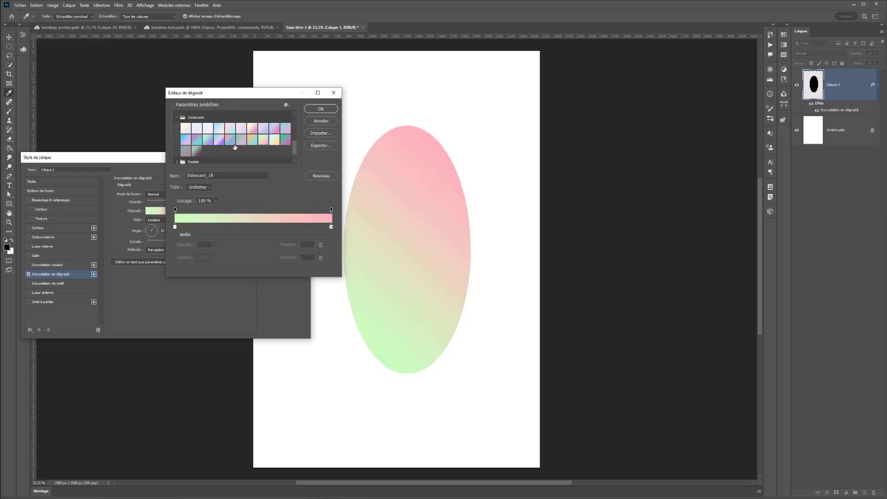
click(219, 140)
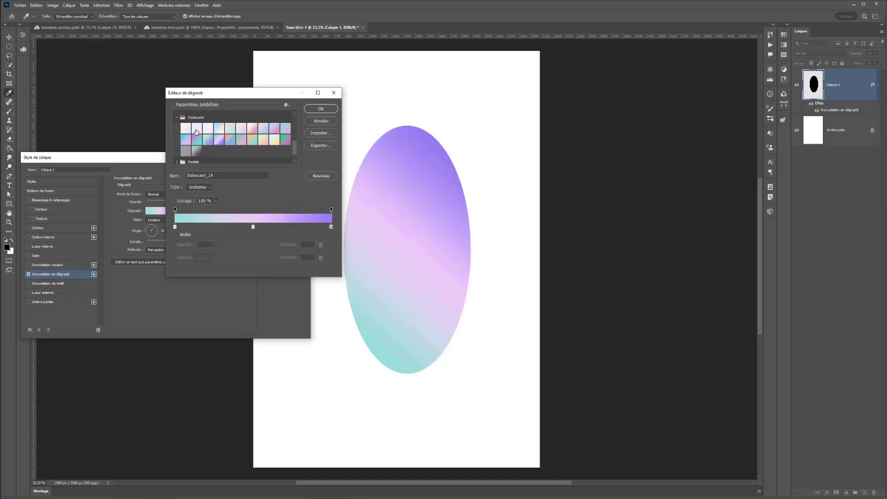
Apply the lilac-to-blue Pastels_05 preset to the ellipse's gradient overlay.
scroll(215, 141, down, 1)
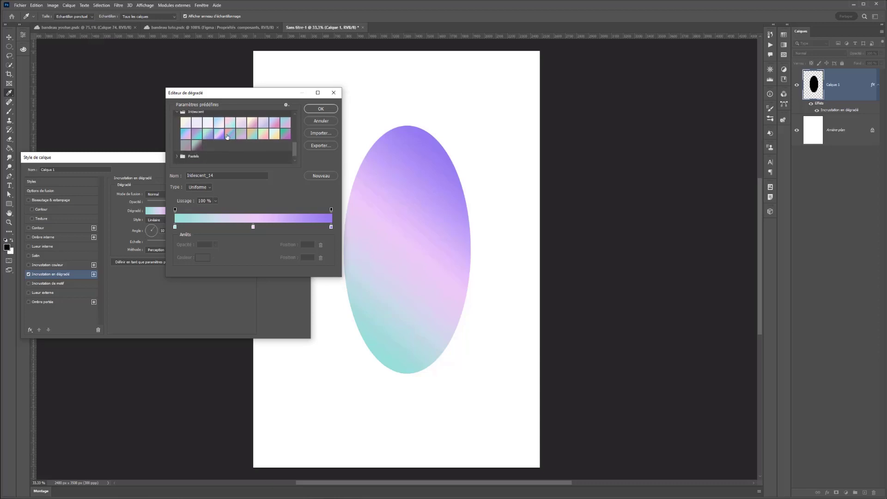
scroll(226, 136, down, 1)
click(177, 152)
scroll(194, 146, down, 2)
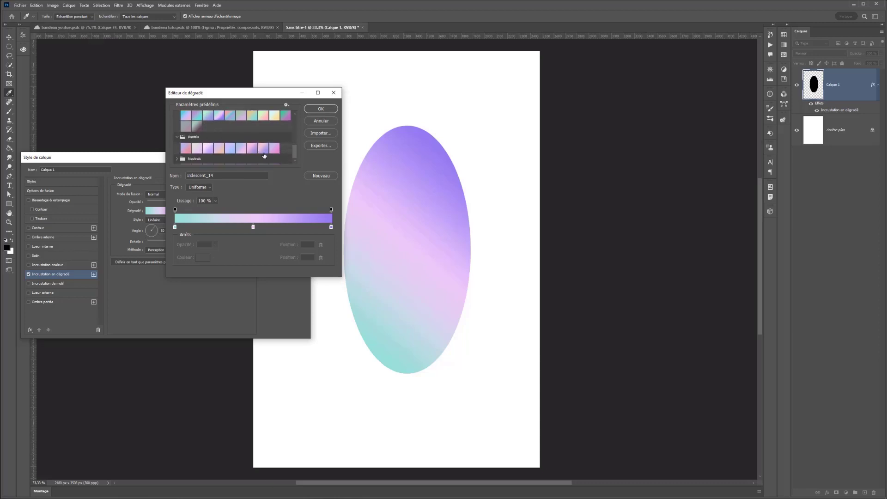
click(263, 153)
click(230, 147)
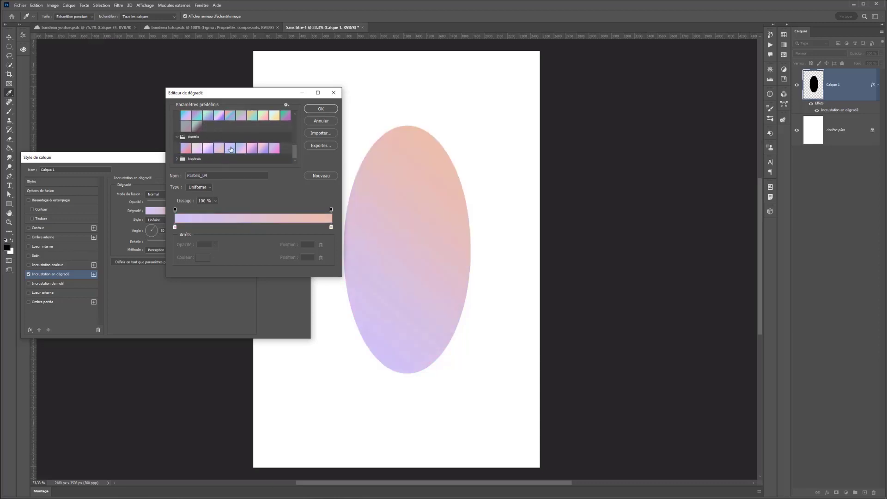
click(229, 149)
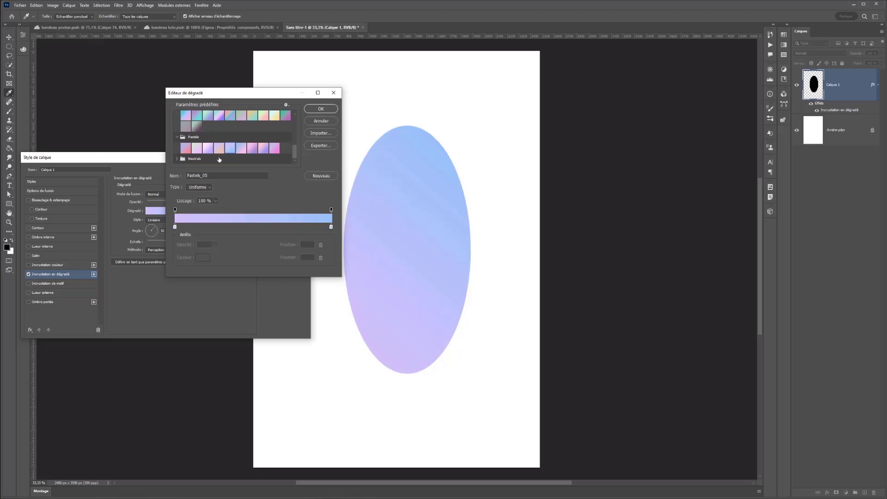
Shift the gradient's blue stop to position 50 and add a magenta #d717e8 stop at position 98.
drag(330, 227, 254, 226)
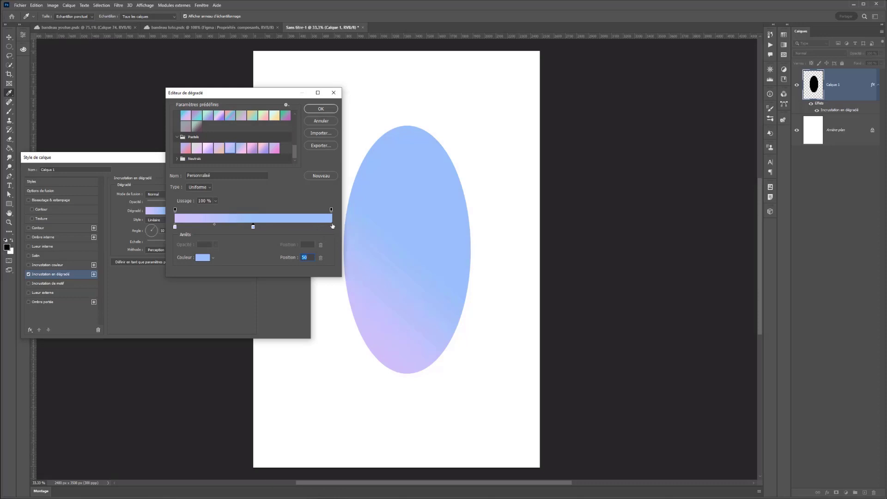
click(328, 227)
drag(329, 227, 330, 228)
double_click(329, 228)
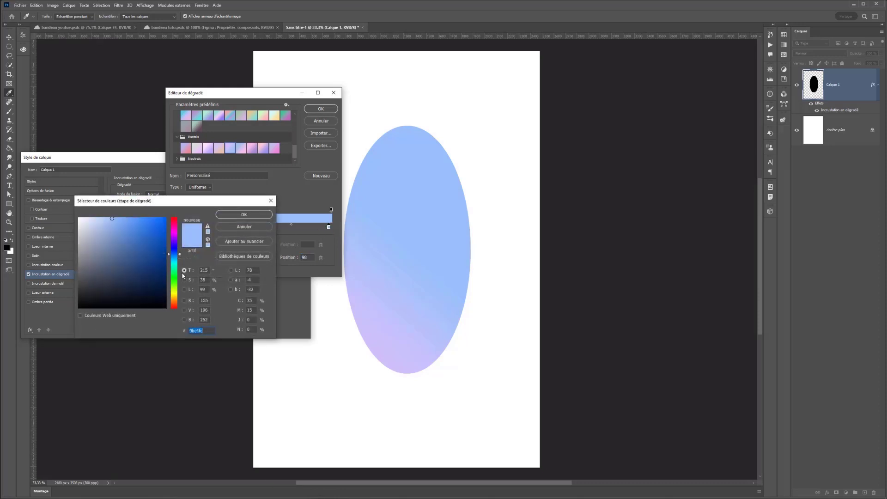
click(176, 235)
click(158, 226)
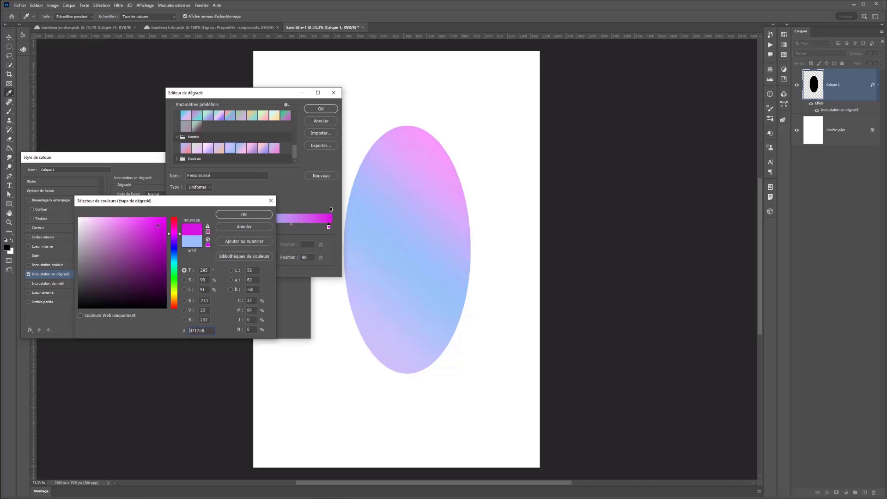
click(235, 215)
Add a pale orange #f1c46d stop at position 100 and move the magenta stop to position 76.
drag(328, 228, 319, 229)
click(331, 227)
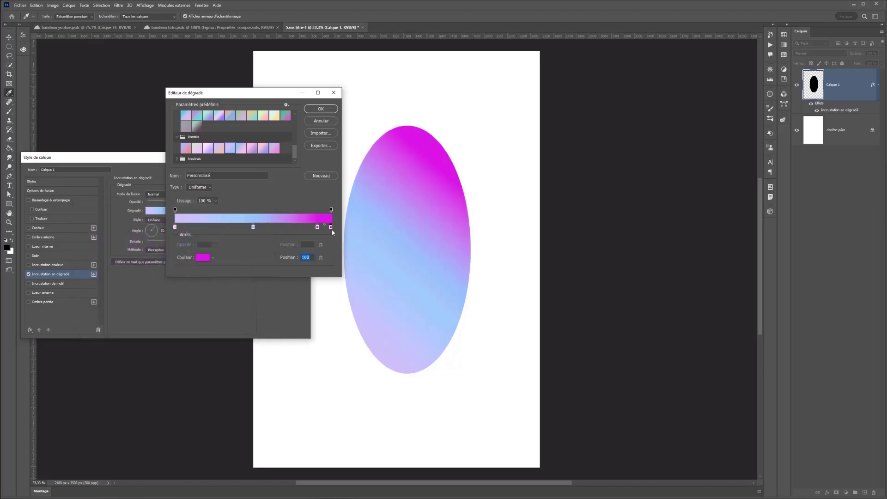
double_click(331, 227)
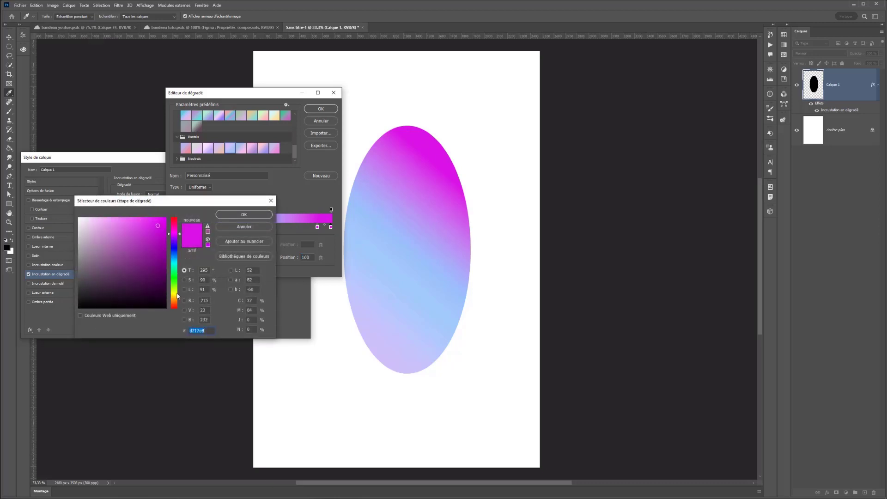
drag(175, 293, 175, 298)
mouse_move(158, 225)
mouse_down()
mouse_move(162, 216)
mouse_move(158, 226)
mouse_move(126, 222)
mouse_up()
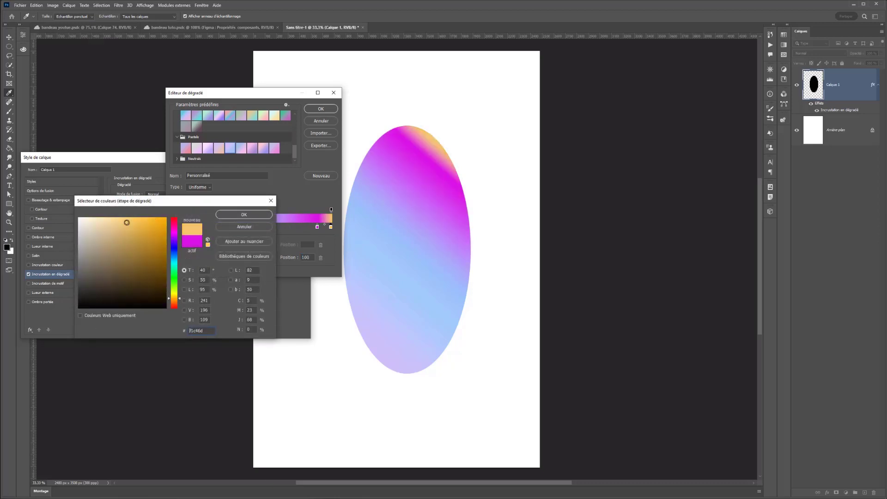
click(238, 214)
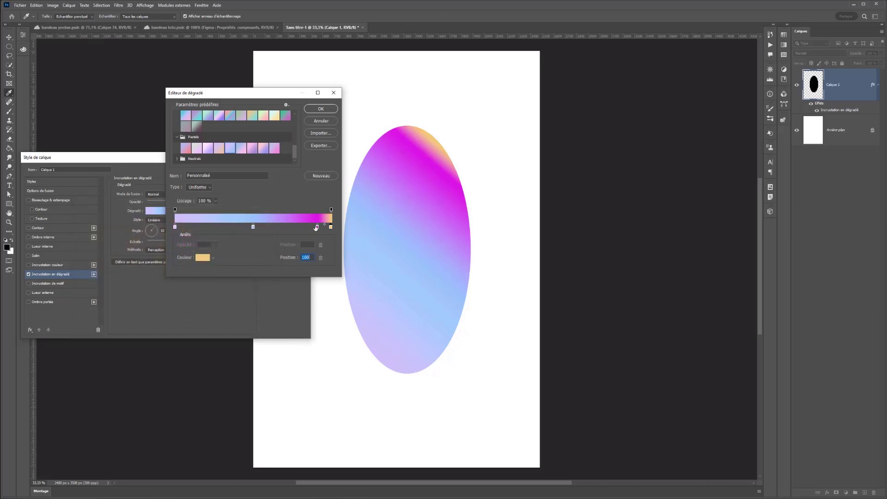
drag(319, 228, 294, 227)
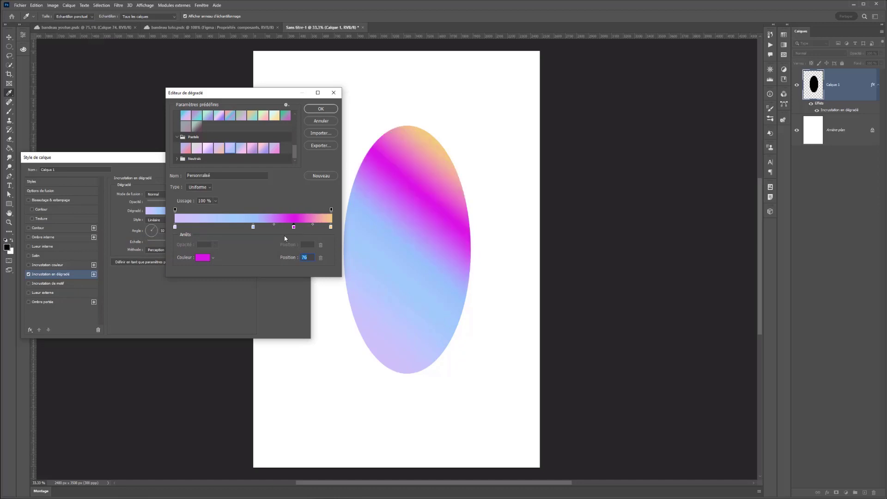
Add a light cyan #7ef4ff stop at position 17 and accept the edited gradient.
click(202, 227)
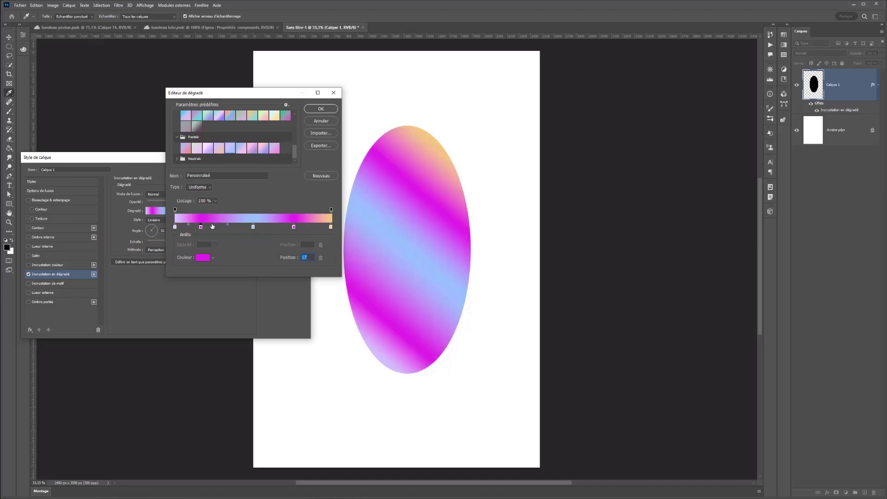
double_click(200, 228)
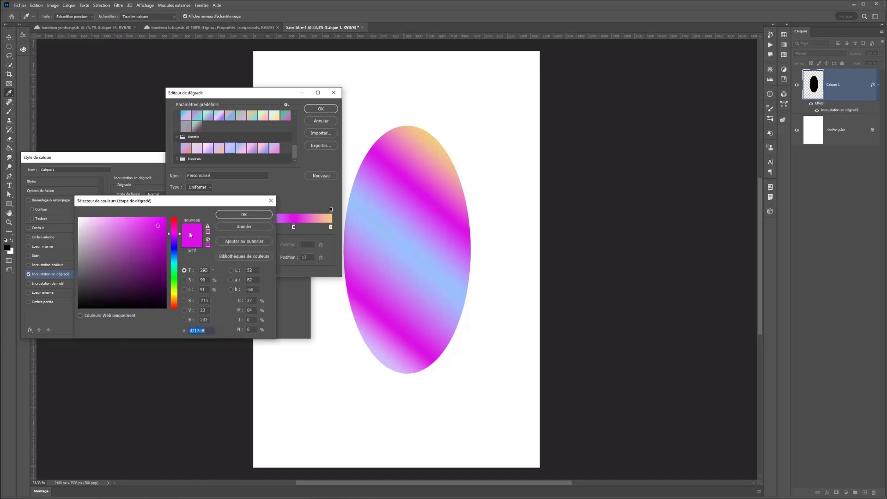
click(174, 262)
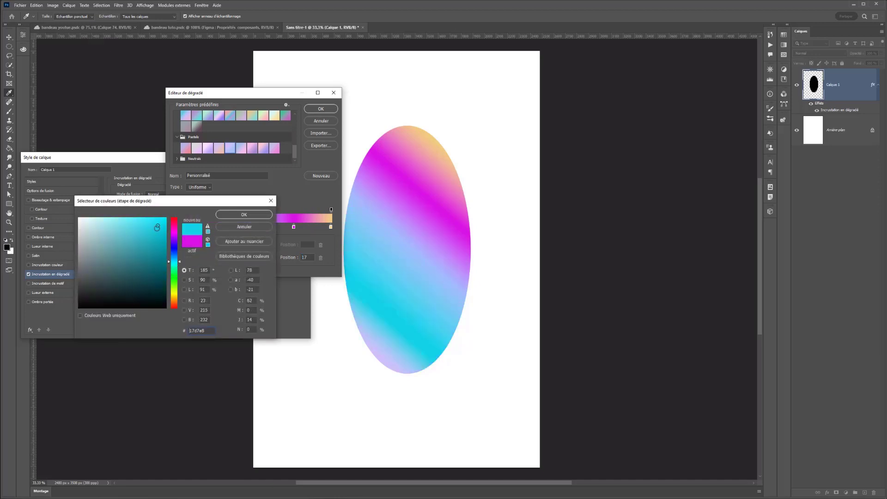
drag(157, 227, 122, 217)
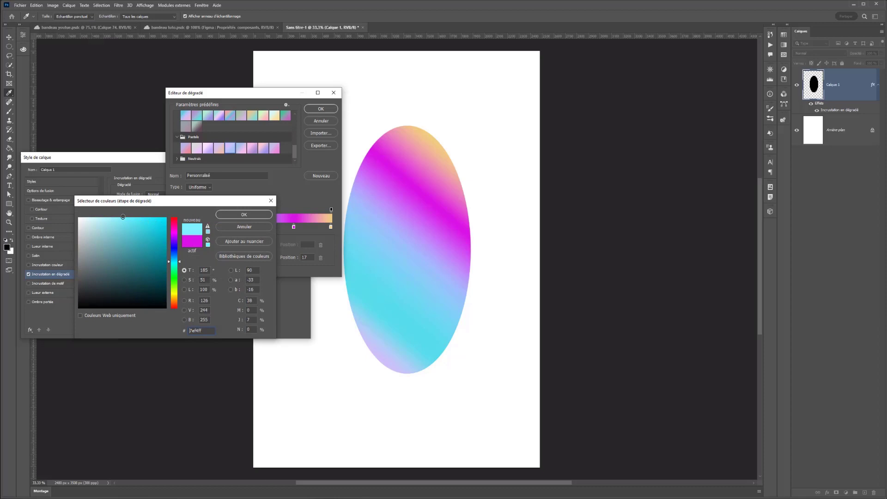
click(247, 215)
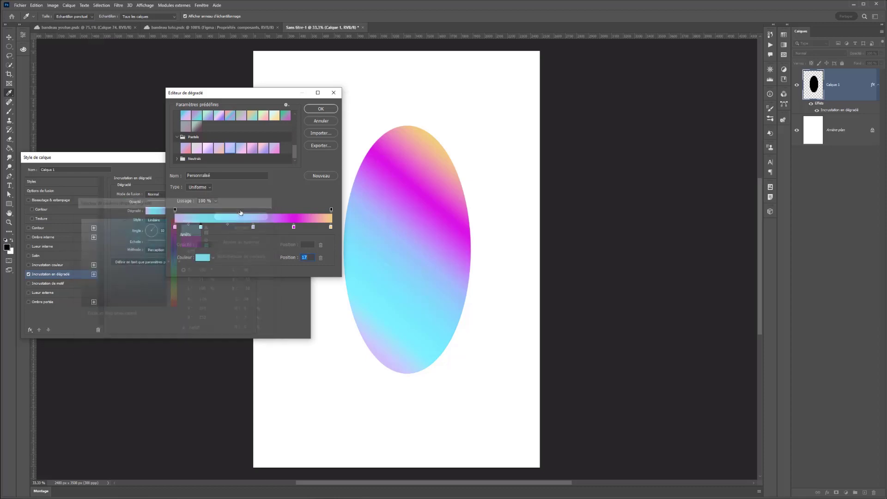
click(313, 111)
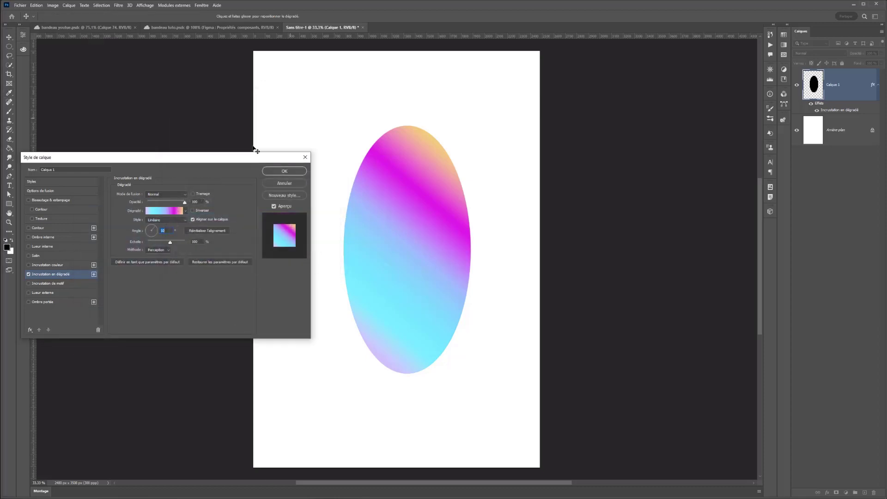
Enable Bevel & Emboss on the ellipse with the smooth (Lisse) technique, a depth of 32% and a size of 15 px.
click(44, 201)
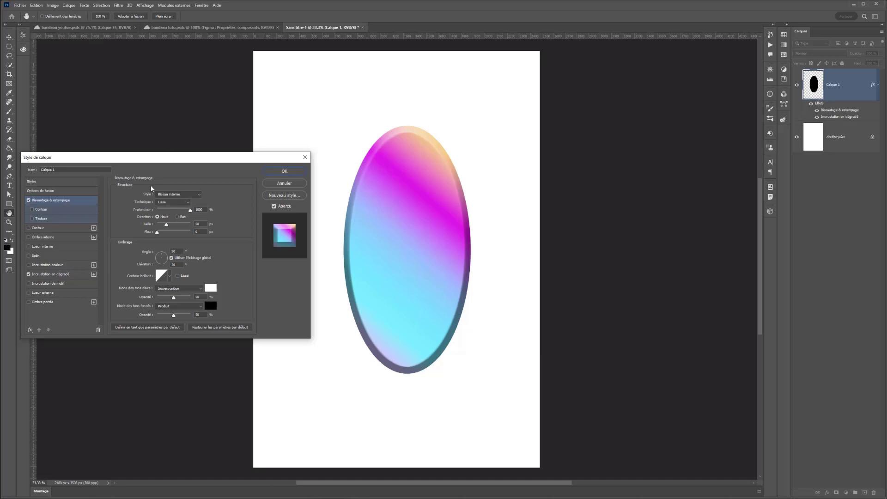
click(161, 204)
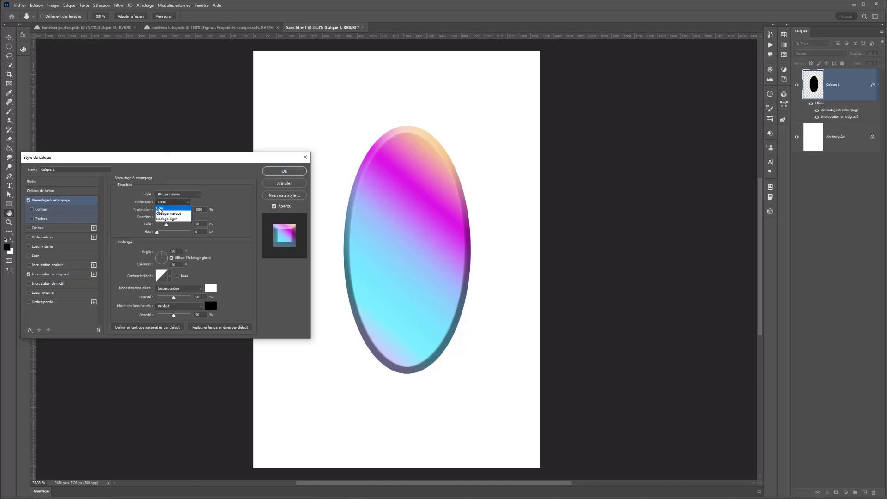
click(161, 209)
double_click(199, 210)
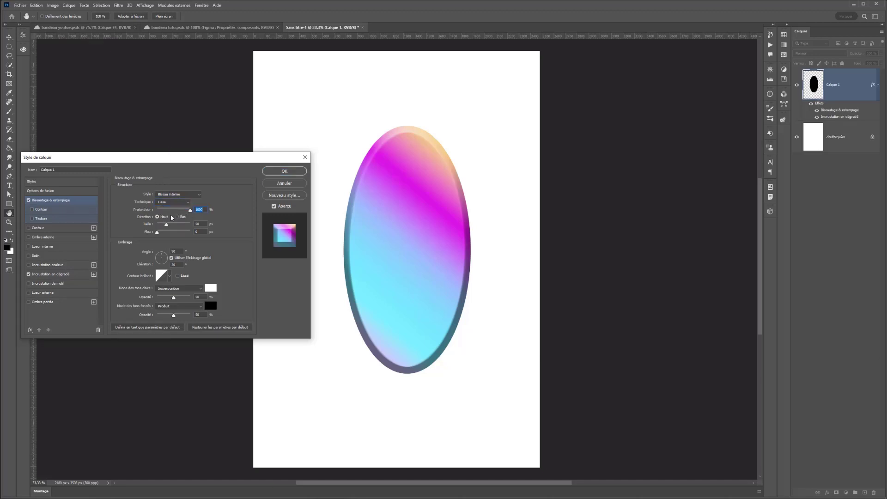
text(32)
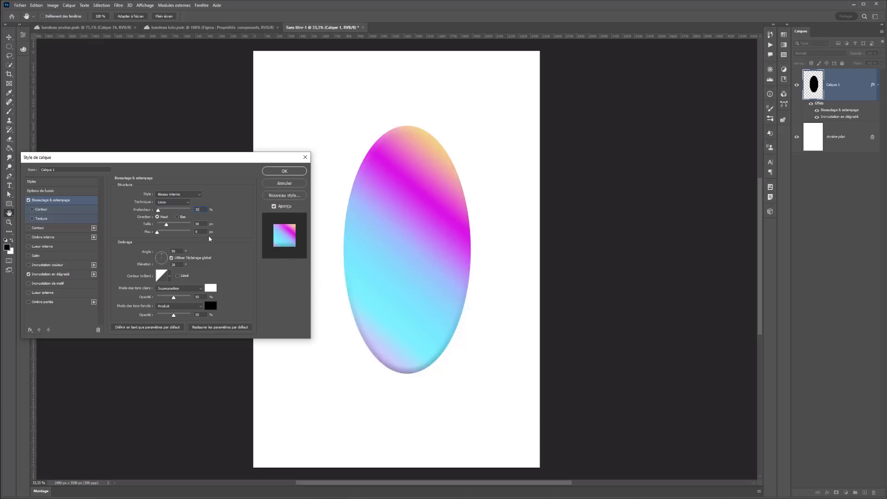
key(Tab)
text(15)
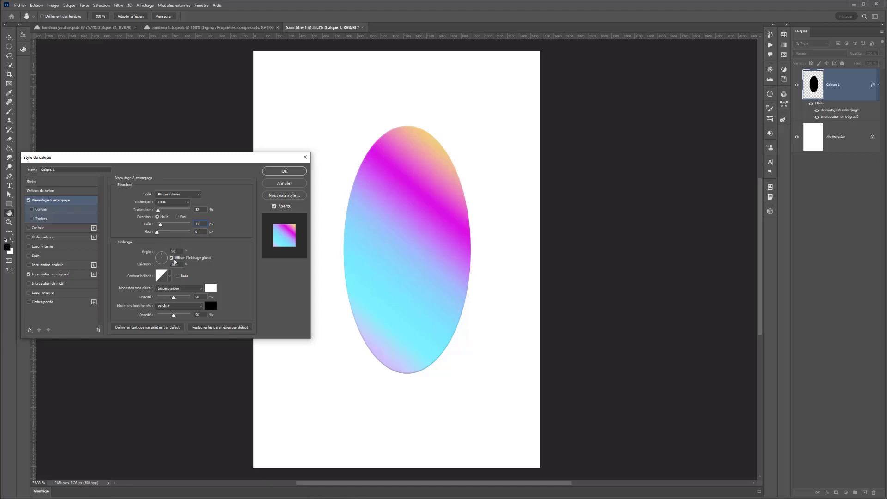
Set the bevel's gloss contour to the single-ring preset beside the double-ring one.
click(171, 276)
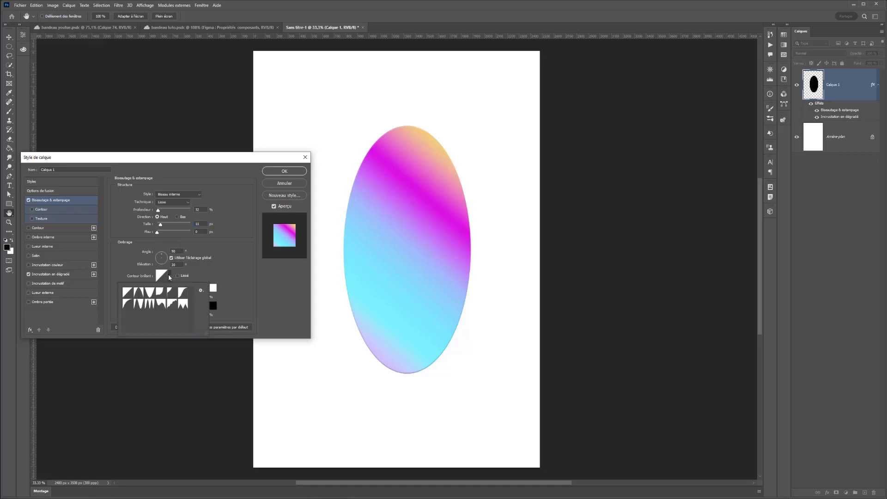
click(149, 309)
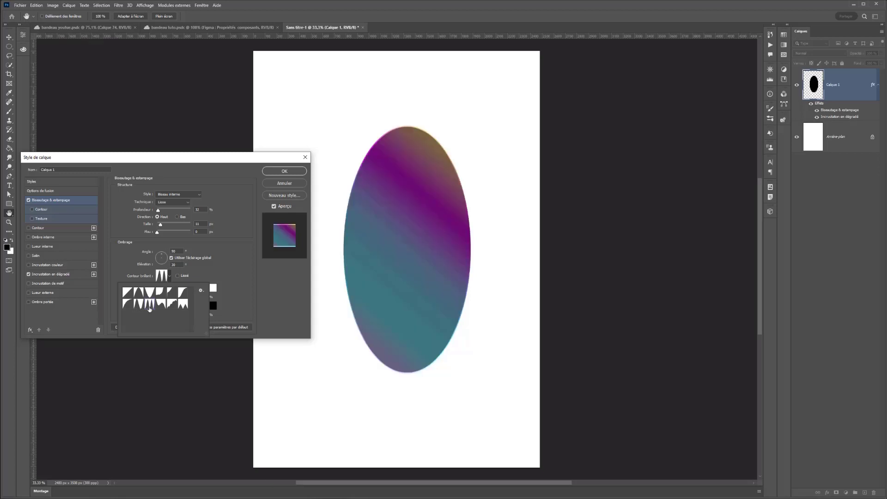
click(143, 307)
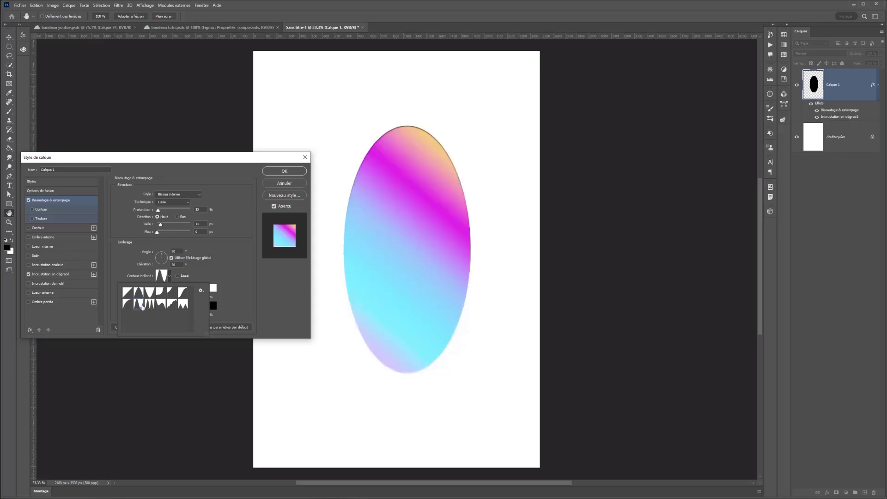
Enable the bevel's Contour option with the single-ring preset beside the double-ring one, and adjust its range.
click(141, 266)
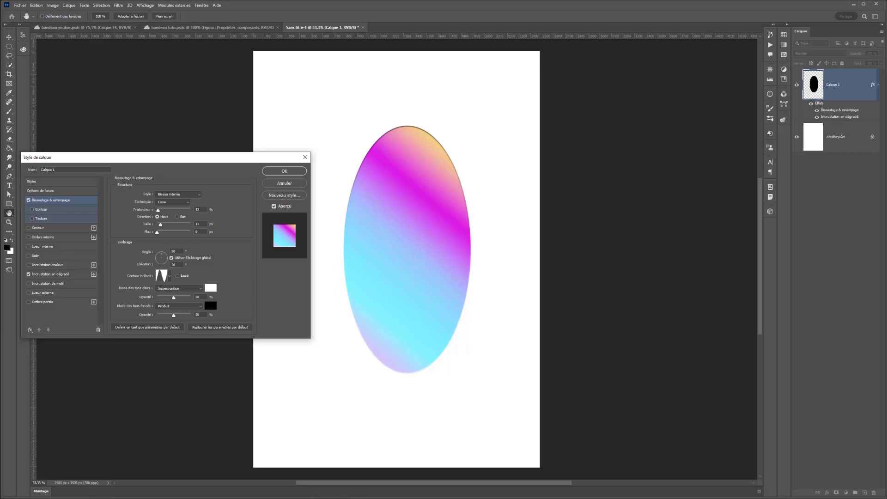
click(33, 210)
click(42, 210)
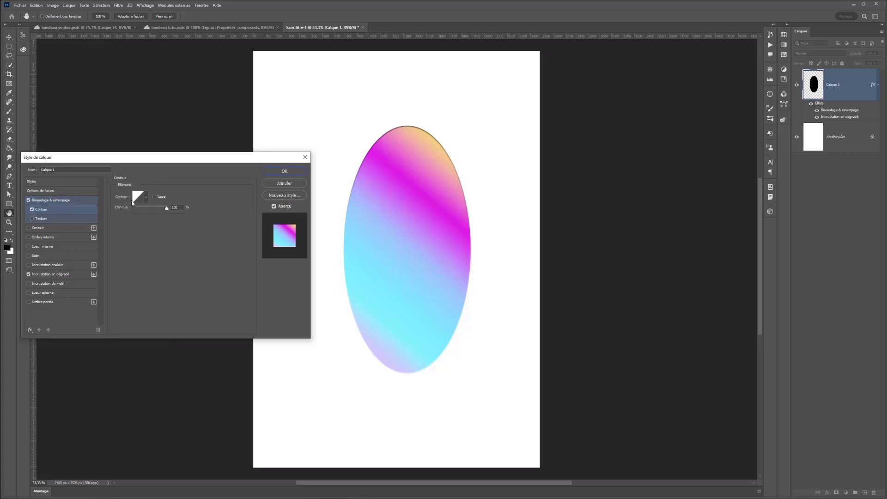
click(146, 196)
click(117, 228)
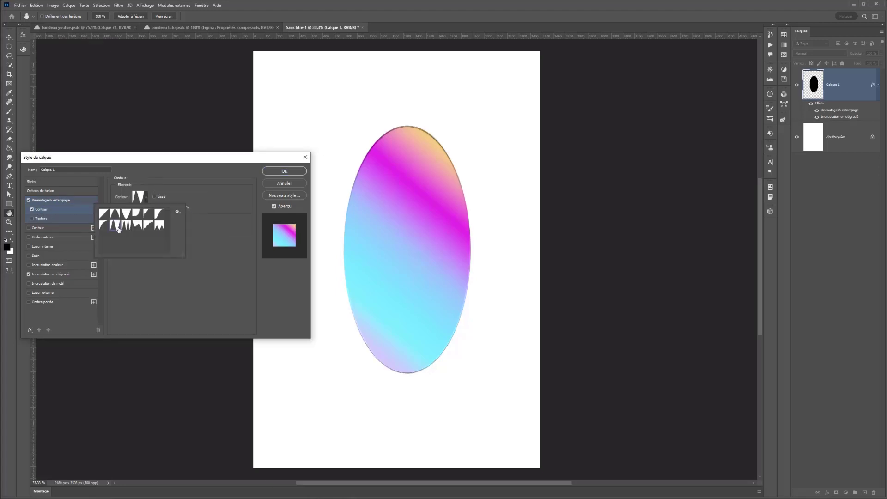
click(127, 226)
click(126, 213)
click(160, 227)
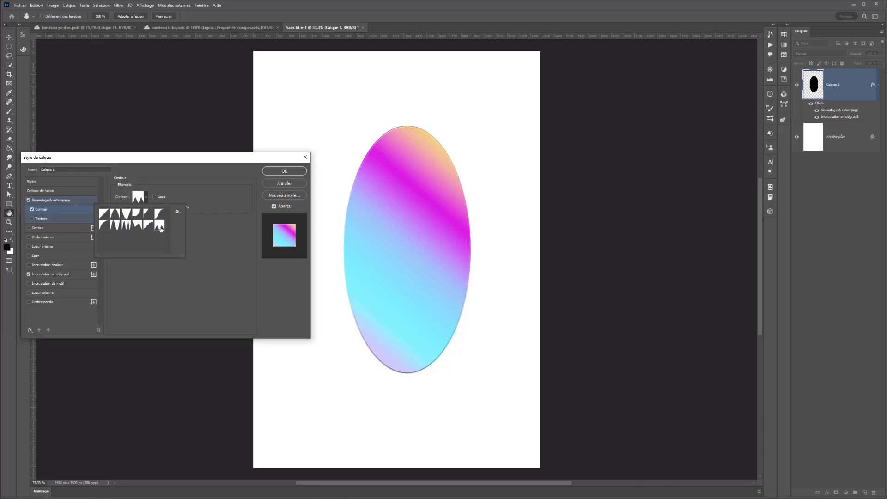
click(116, 225)
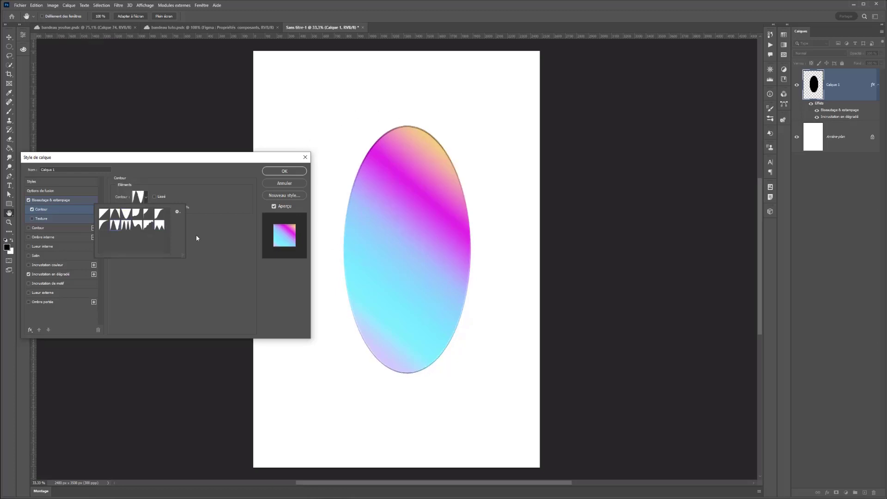
click(208, 190)
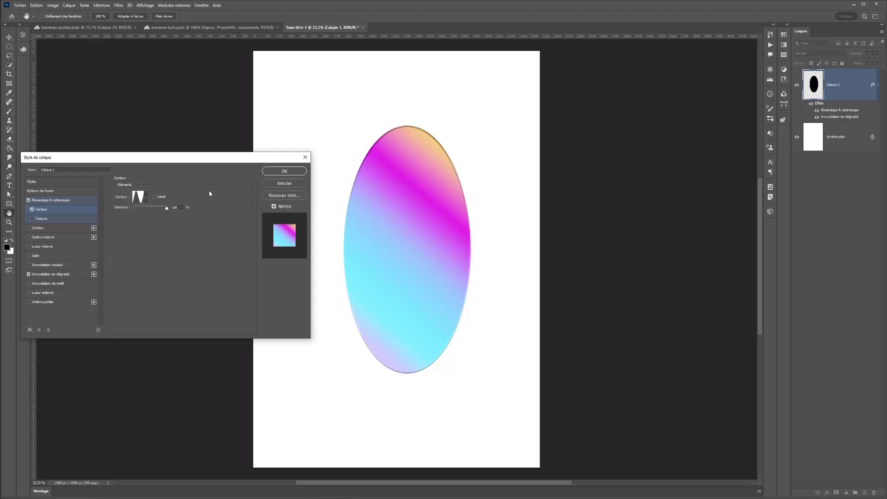
mouse_move(137, 208)
mouse_down()
mouse_move(154, 209)
mouse_move(146, 208)
mouse_up()
click(69, 200)
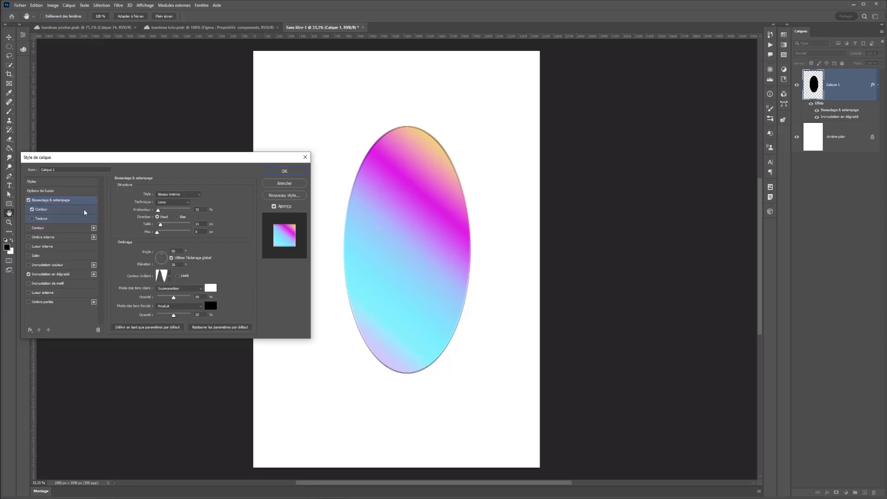
Set the bevel's lighting angle to 54°, readjust its size and set its softening to 3 px.
click(179, 251)
text(54)
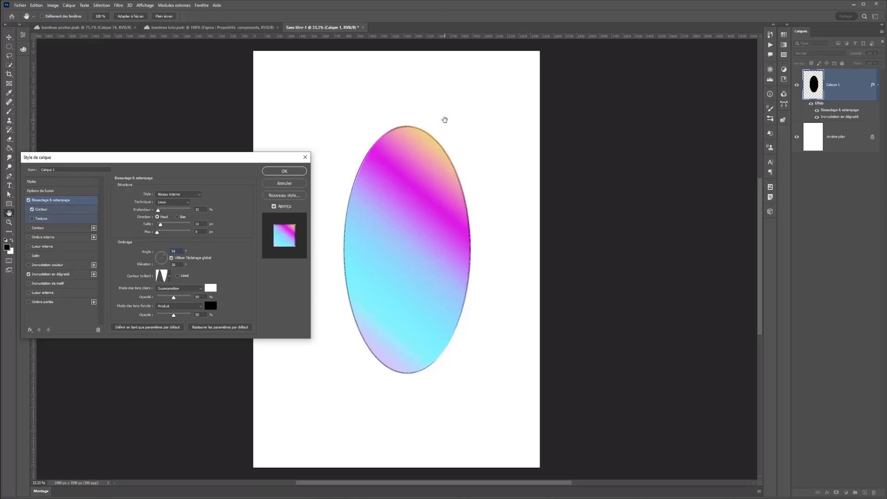
mouse_move(160, 225)
mouse_down()
mouse_move(160, 234)
mouse_move(190, 237)
mouse_move(178, 237)
mouse_up()
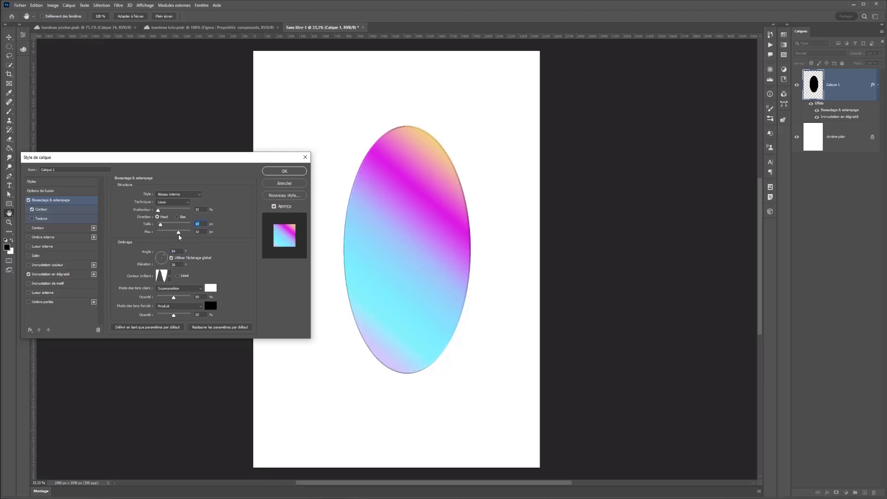
click(165, 235)
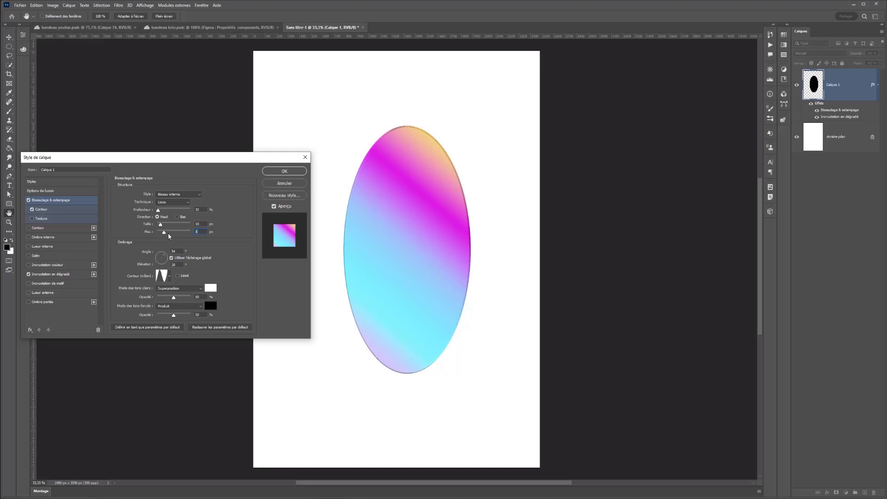
Set the bevel's highlight mode to Normal and its depth to 37%, and lower the lighting altitude.
click(180, 290)
click(173, 305)
click(177, 290)
click(166, 293)
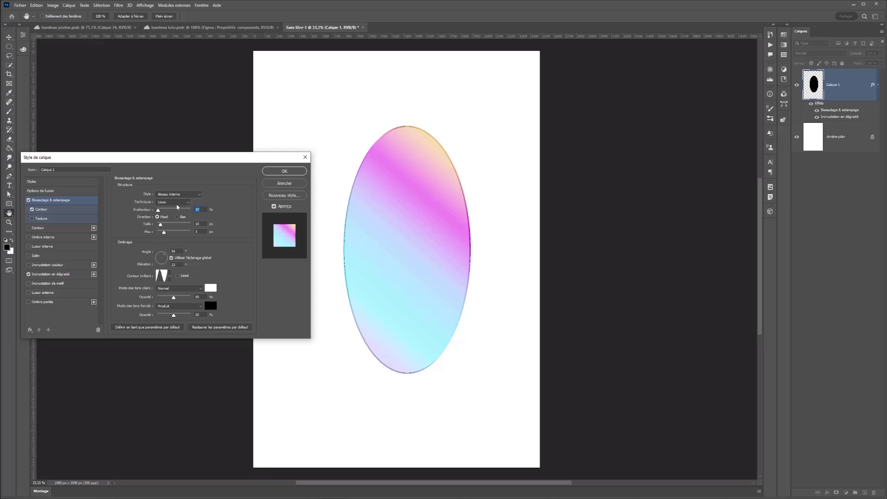
Try the outer bevel style (Biseau externe) on the ellipse and return to the inner bevel (Biseau interne).
click(177, 204)
click(159, 200)
click(160, 194)
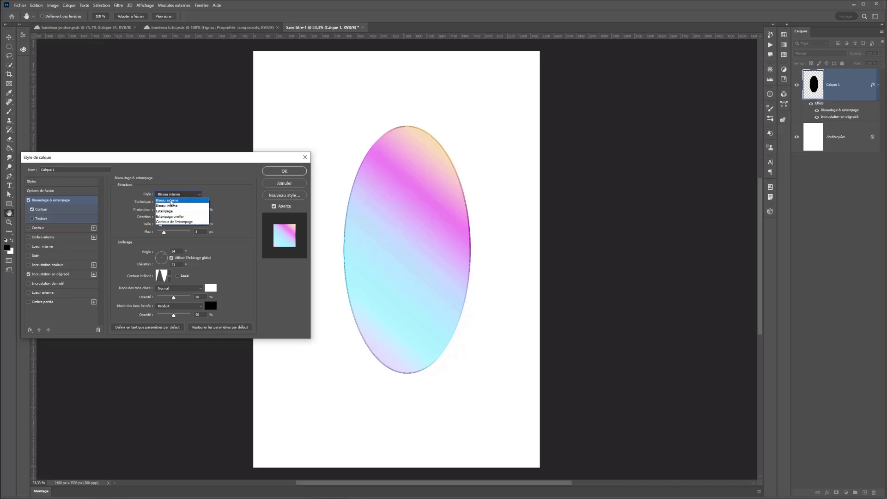
click(171, 200)
click(179, 195)
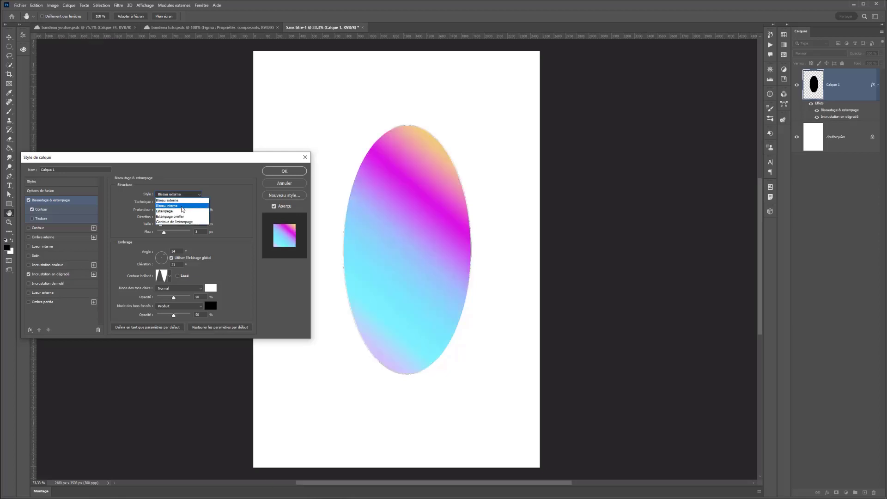
click(182, 200)
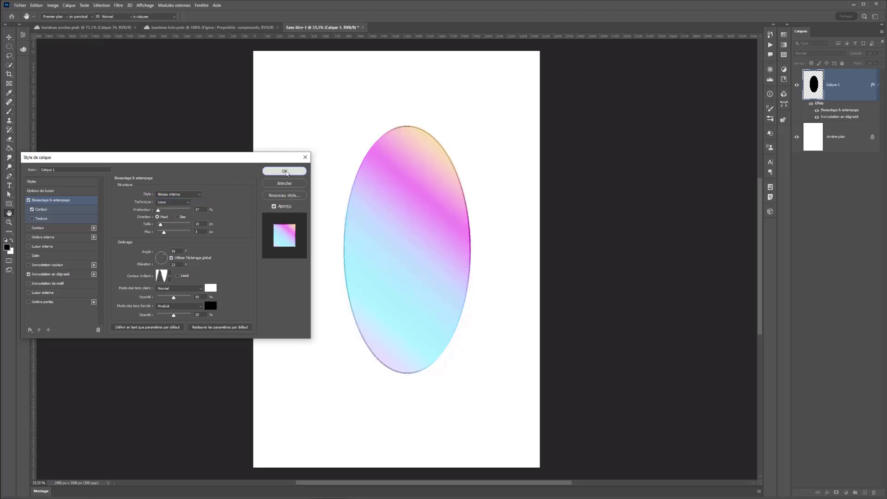
Apply the layer style, reopen it to review the bevel's Contour settings and accept them.
click(286, 172)
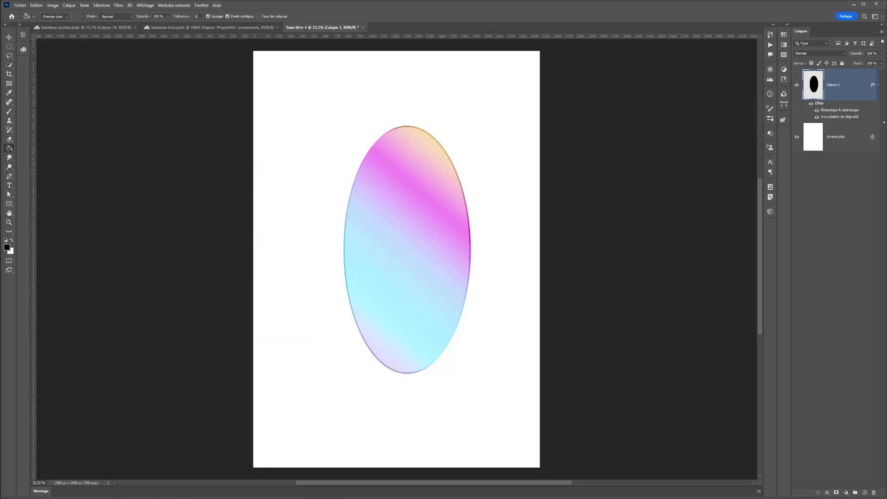
double_click(838, 112)
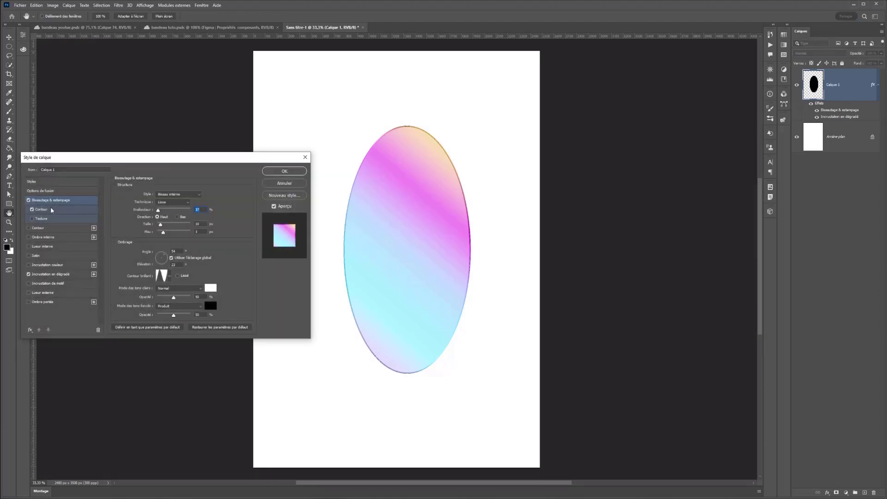
click(51, 210)
click(284, 171)
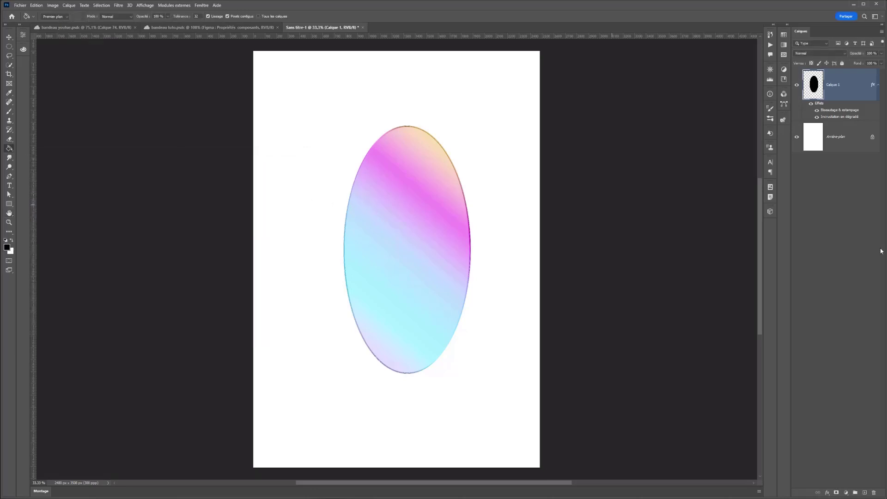
Add a layer mask to the ellipse layer and invert it to black.
click(837, 493)
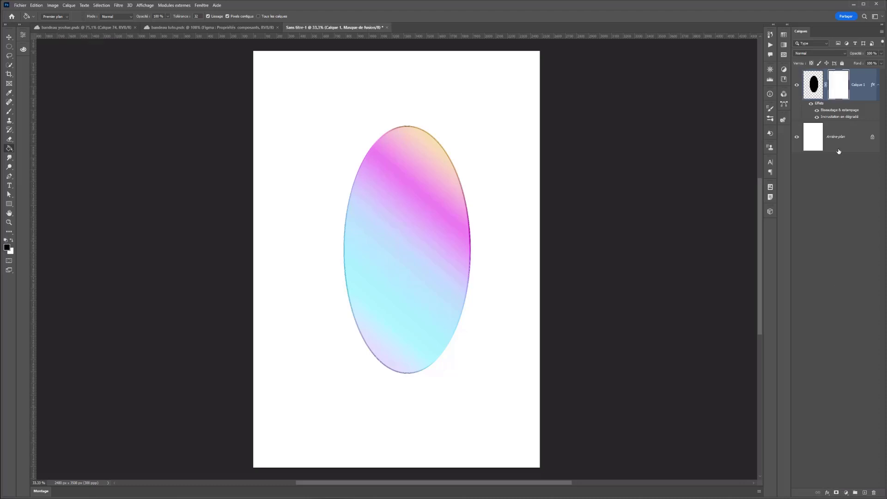
key(ctrl+i)
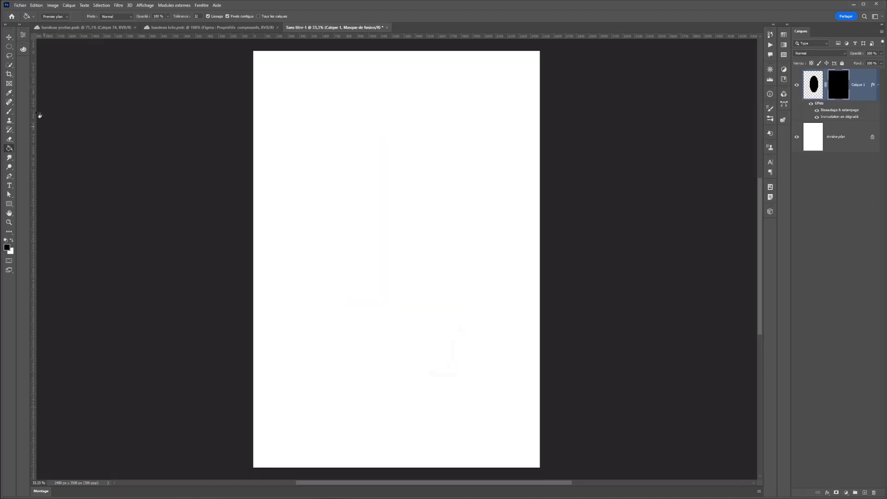
Paint white on the mask with a large soft round brush at 0% hardness, revealing the ellipse's rim but leaving its centre hidden.
click(9, 111)
mouse_move(336, 168)
mouse_down()
mouse_move(394, 165)
mouse_move(386, 174)
mouse_up()
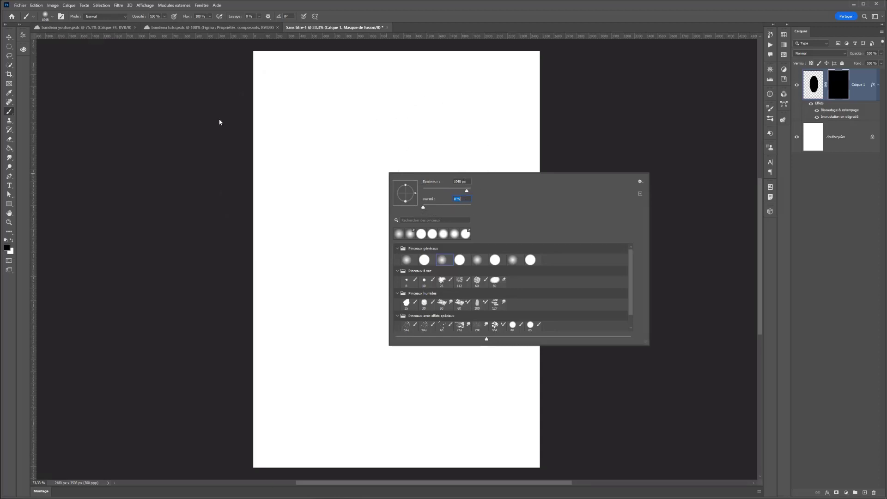
key(Return)
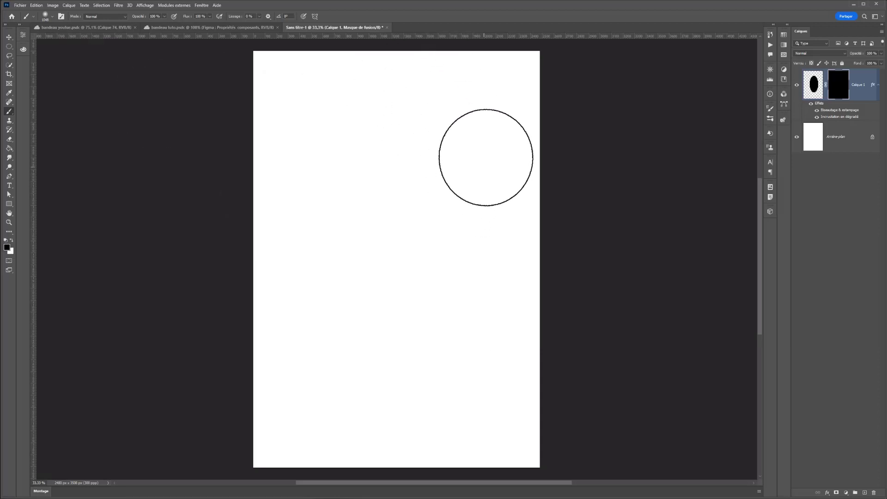
key(x)
drag(456, 143, 462, 158)
key(ctrl+z)
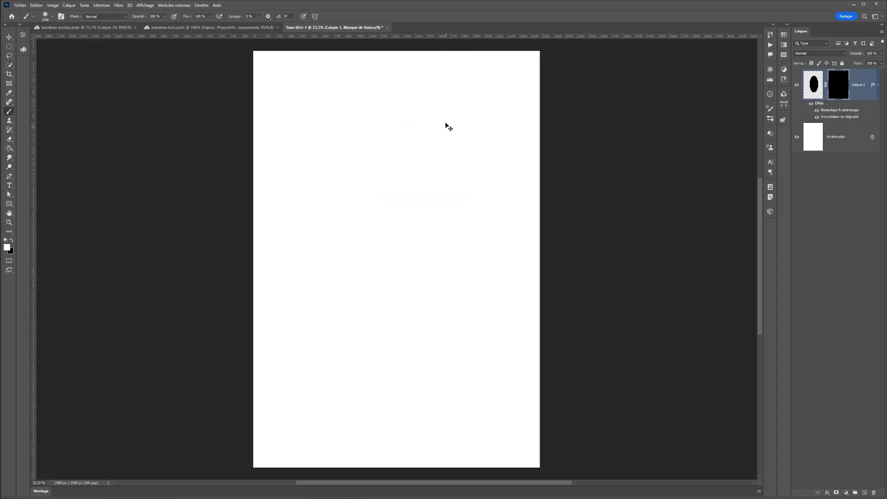
mouse_move(446, 126)
mouse_down()
mouse_move(451, 105)
mouse_move(462, 109)
mouse_move(510, 159)
mouse_move(513, 230)
mouse_move(525, 247)
mouse_move(514, 347)
mouse_move(466, 398)
mouse_move(497, 397)
mouse_move(454, 431)
mouse_move(388, 436)
mouse_move(316, 410)
mouse_move(294, 307)
mouse_move(320, 375)
mouse_move(285, 258)
mouse_move(285, 198)
mouse_move(302, 144)
mouse_move(287, 178)
mouse_up()
key(x)
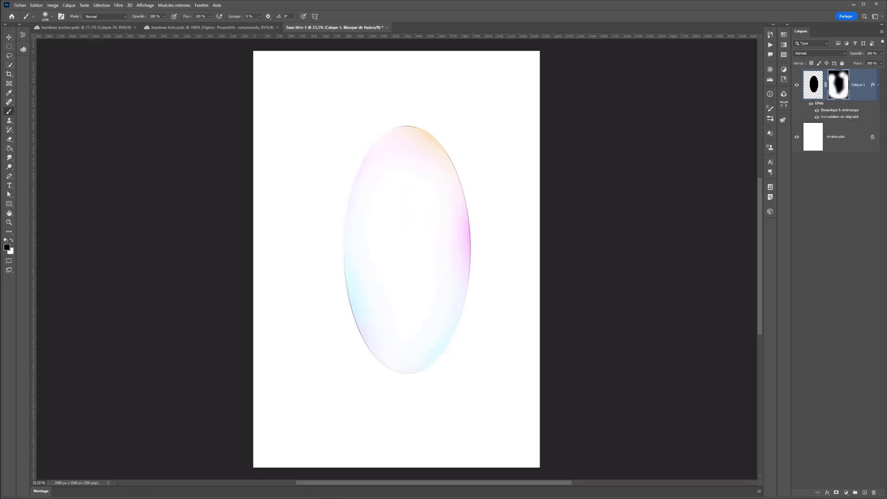
Move the ellipse slightly down and to the left on the canvas and duplicate its layer.
click(9, 37)
drag(382, 285, 364, 312)
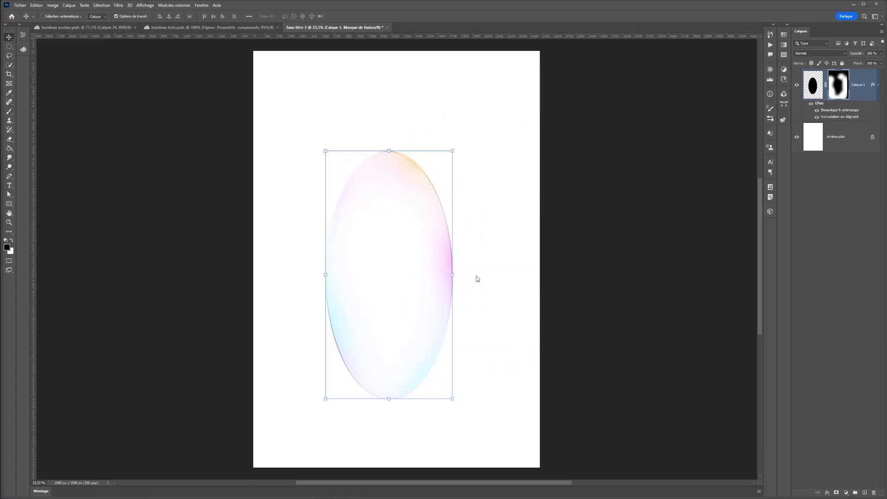
alt+click(347, 260)
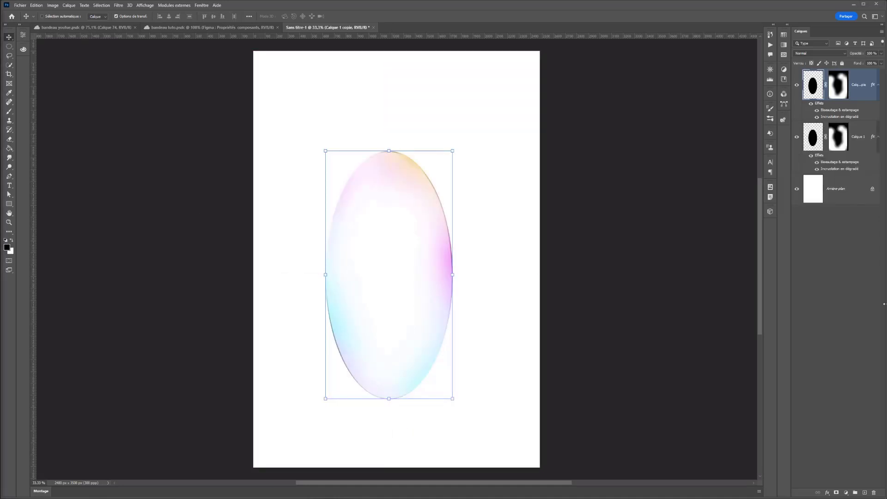
Hide the original ellipse layer and convert the copy into a smart object.
click(797, 137)
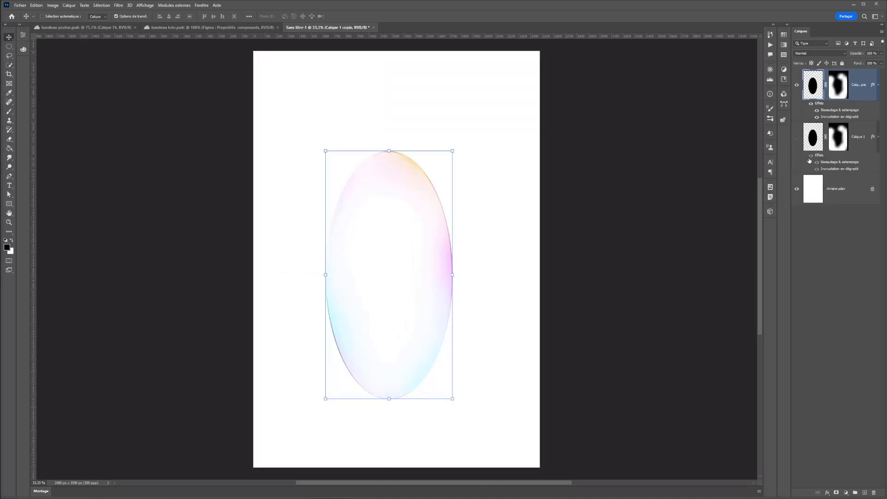
right_click(861, 86)
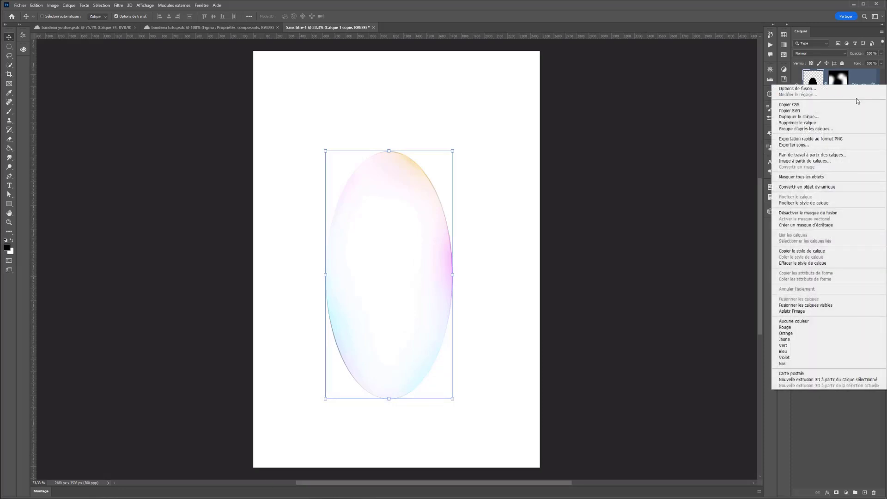
click(815, 187)
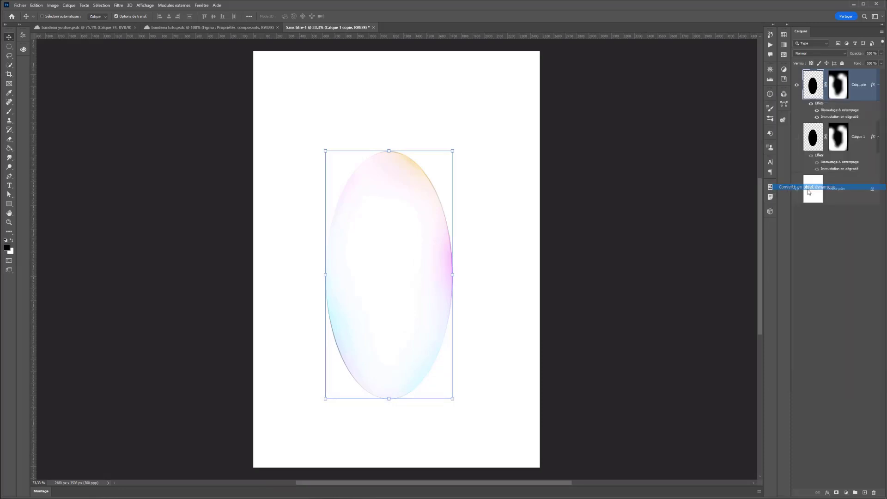
Warp the ellipse copy into an asymmetric bubble with a narrow top and a pulled-in right side, and centre it on the canvas.
mouse_move(407, 335)
mouse_down()
mouse_move(392, 293)
mouse_move(404, 322)
mouse_up()
right_click(405, 322)
click(381, 296)
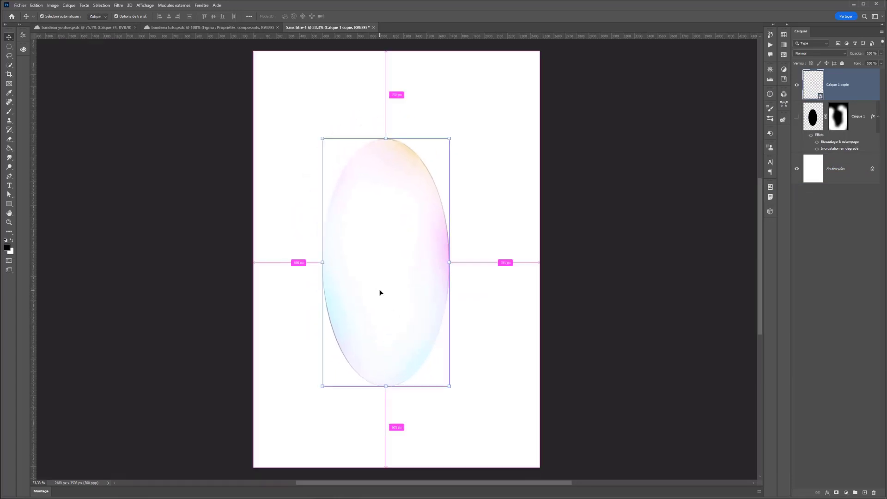
key(ctrl+t)
right_click(380, 292)
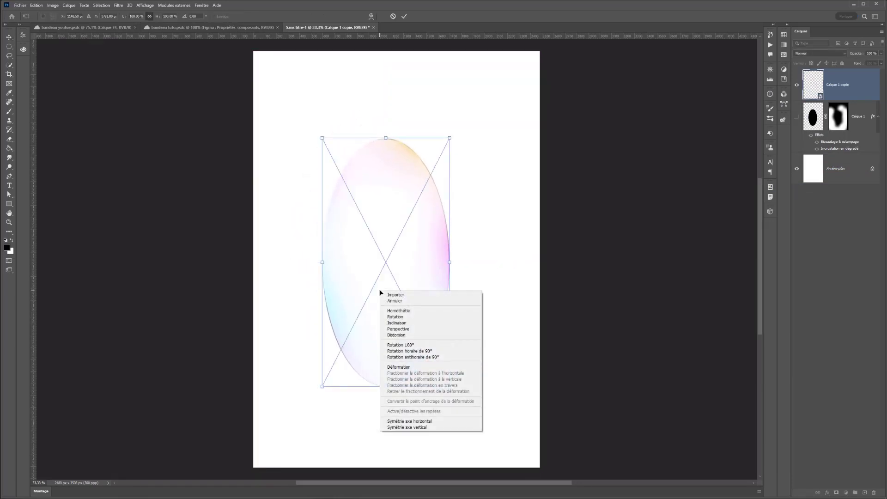
click(409, 367)
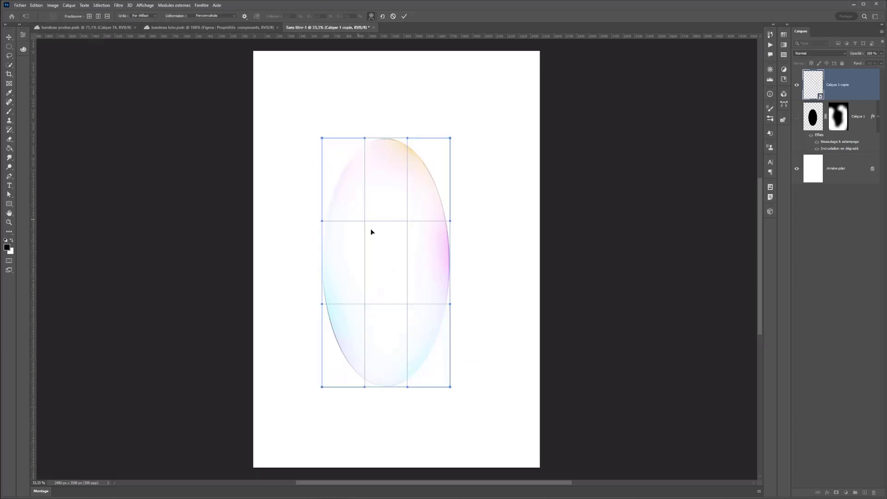
drag(368, 228, 318, 311)
drag(447, 192, 431, 203)
drag(443, 295, 417, 285)
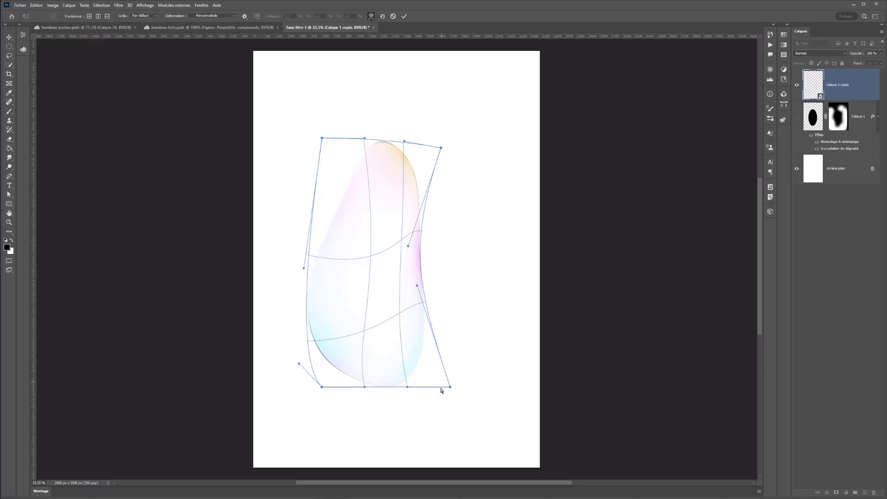
drag(450, 387, 426, 363)
key(Return)
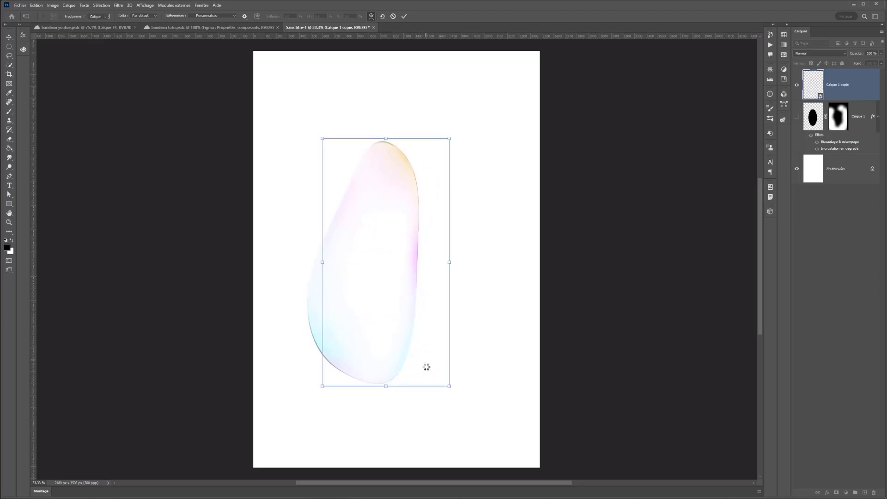
drag(375, 332, 361, 306)
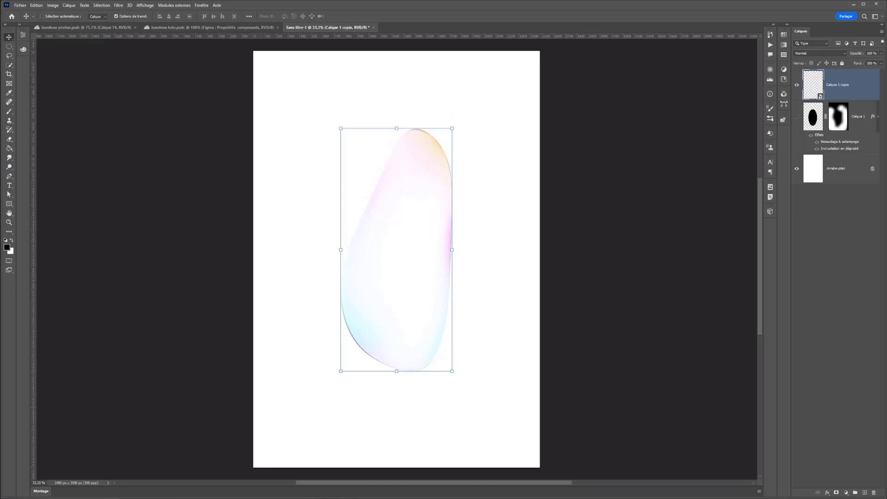
Switch to File Explorer and place the laptop photo from the cours photoshop folder into the document.
key(alt+Tab)
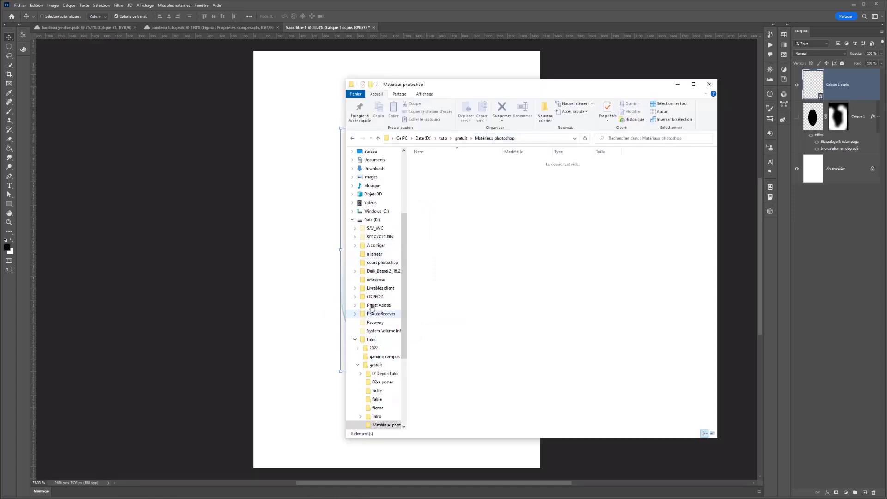
click(384, 262)
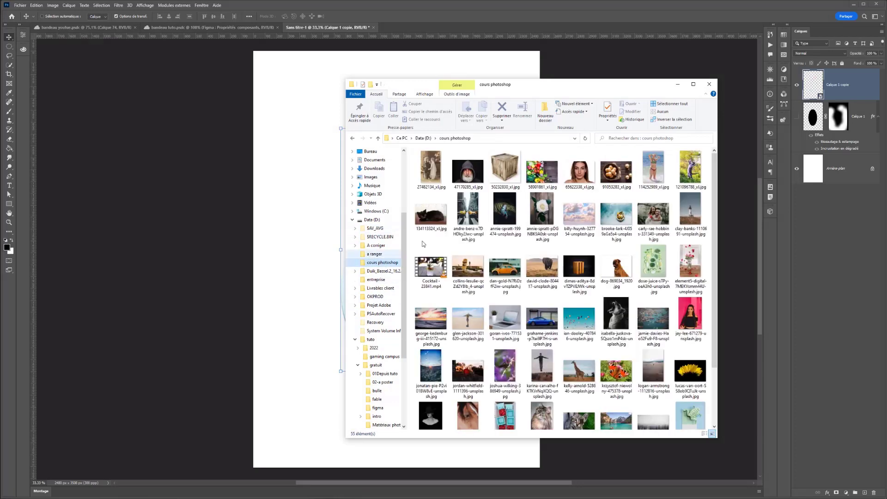
scroll(487, 353, down, 2)
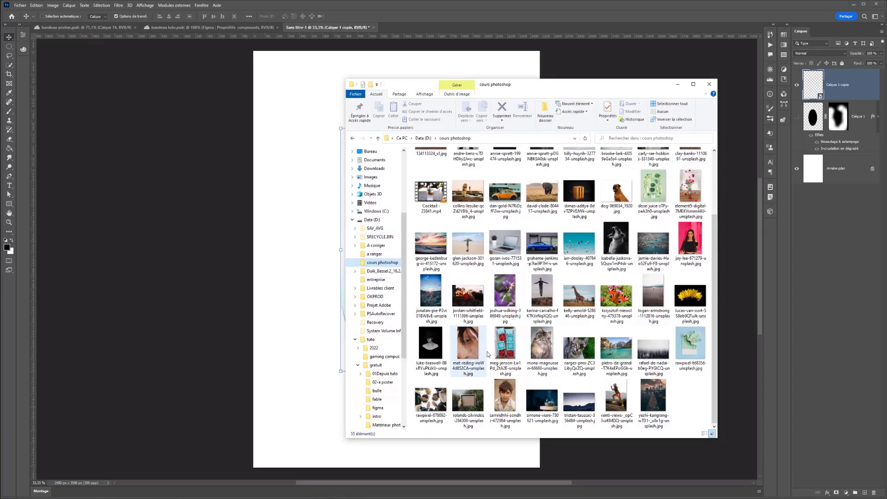
drag(505, 243, 128, 260)
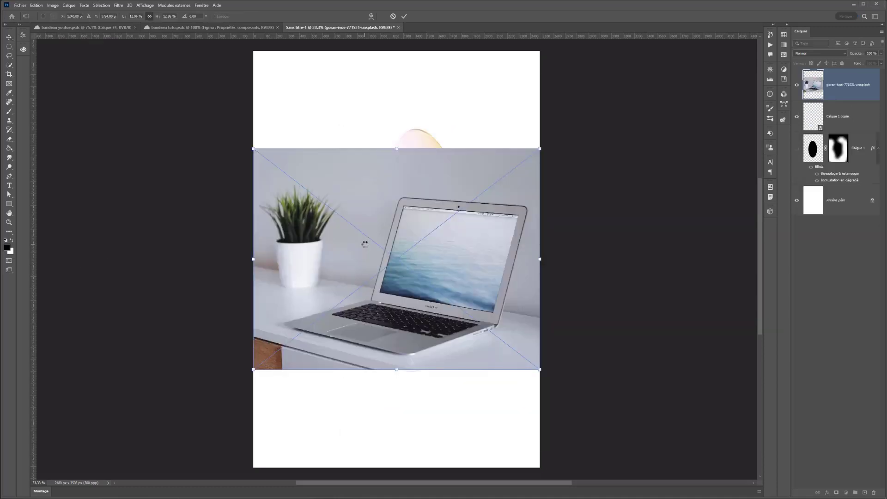
key(Return)
Preview the bubble's transparency by putting the photo layer beneath it and moving the bubble over the laptop, and delete the photo.
drag(819, 98, 823, 134)
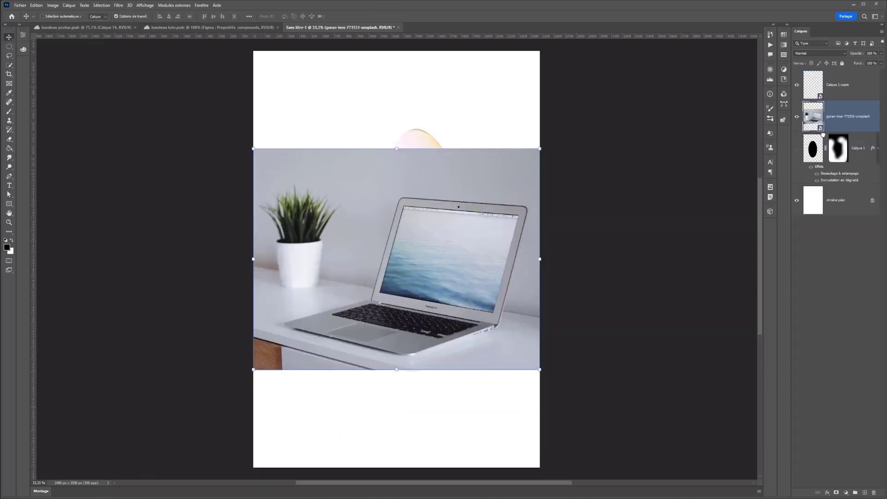
click(849, 90)
drag(366, 312, 419, 316)
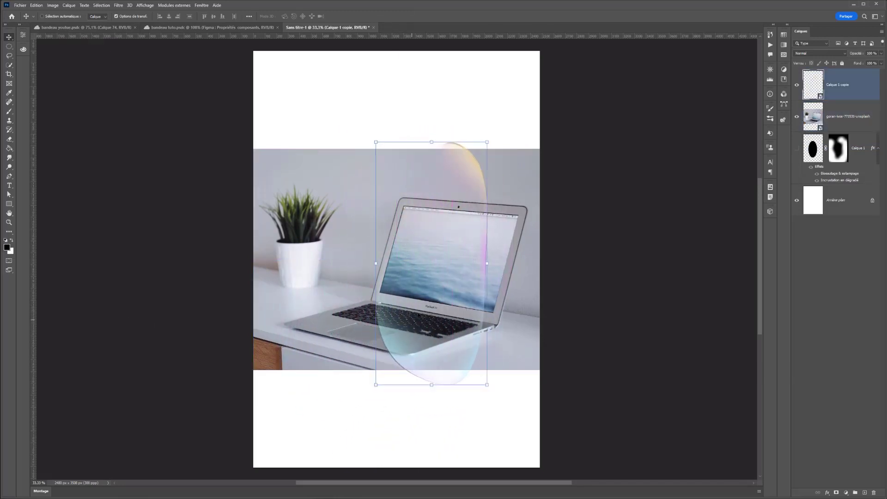
key(alt+bracketleft)
key(Delete)
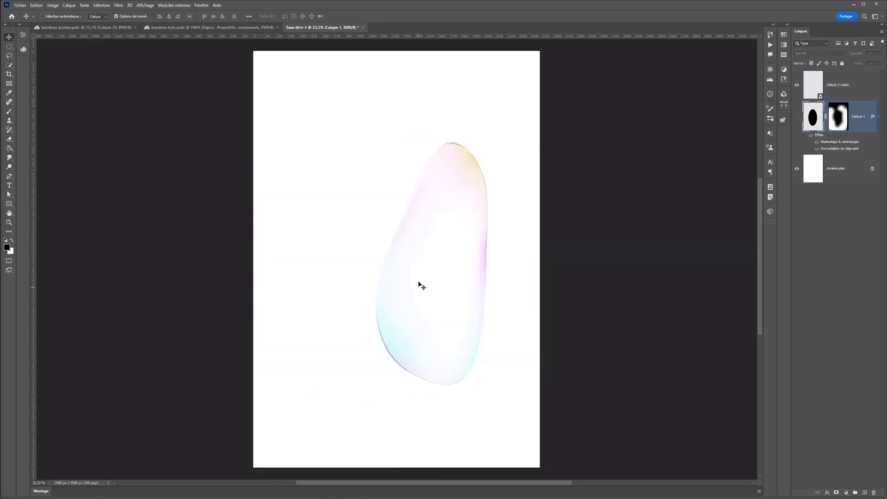
Duplicate the bubble, with one in the canvas's upper left and one in the lower right, and warp the copy to dent its upper-right edge.
key(alt+bracketright)
drag(454, 275, 443, 299)
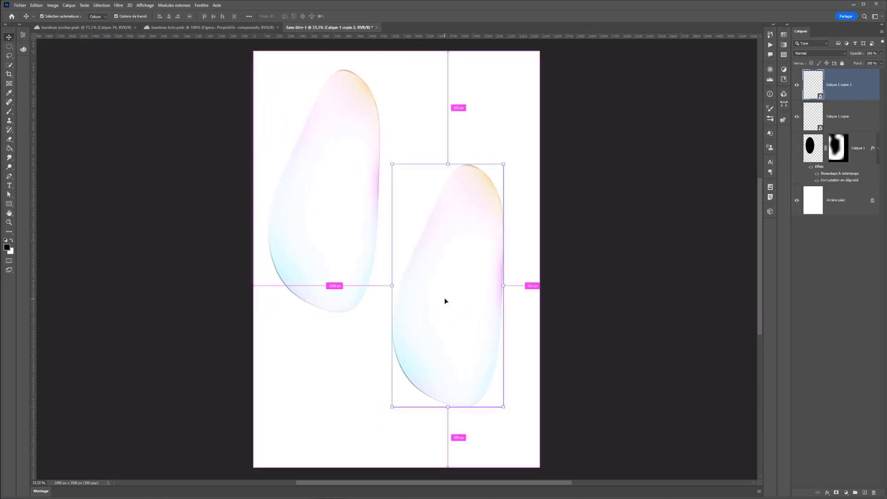
key(ctrl+t)
right_click(435, 296)
click(467, 375)
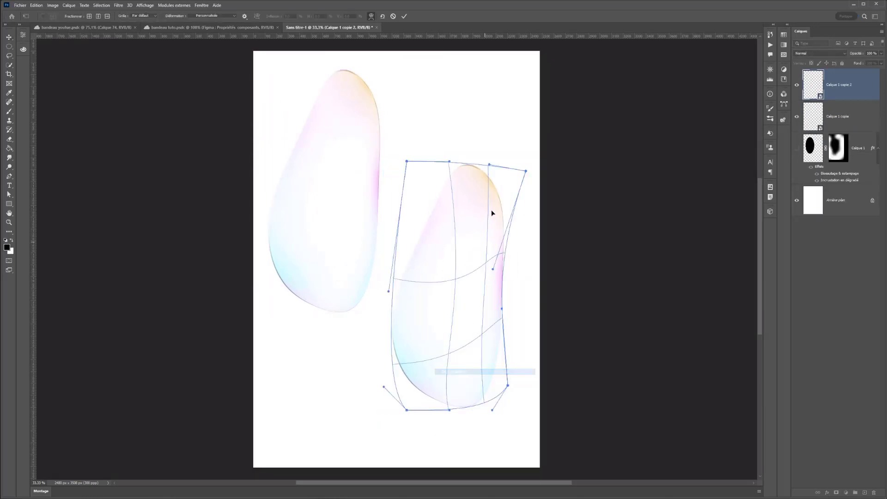
drag(492, 212, 436, 293)
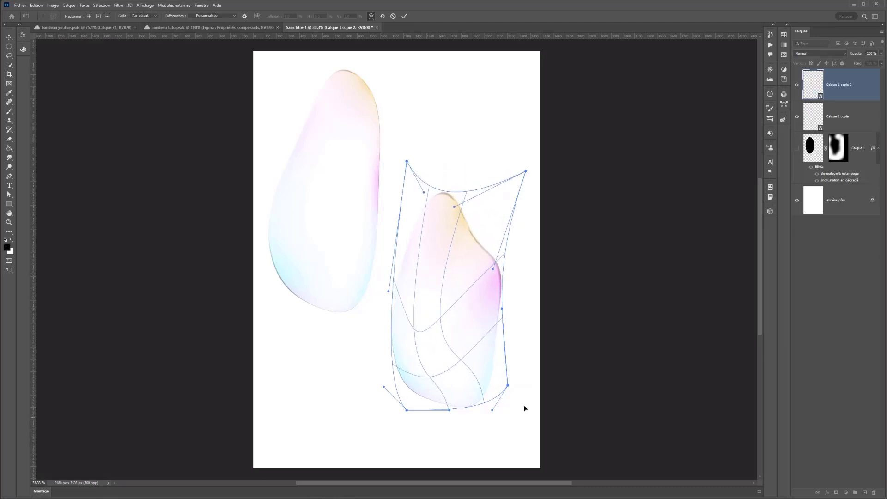
drag(493, 397, 497, 368)
key(Return)
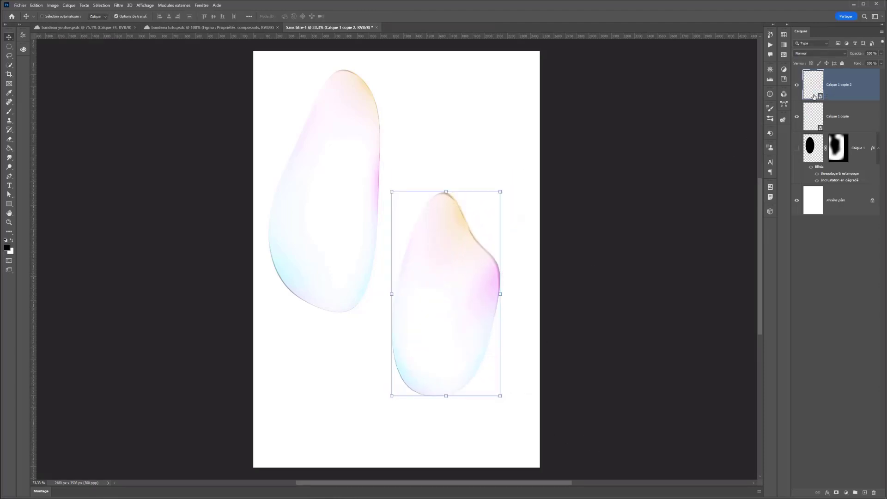
Edit the dented bubble's smart object contents to increase the Bevel & Emboss depth, save them and return to the main document.
double_click(814, 96)
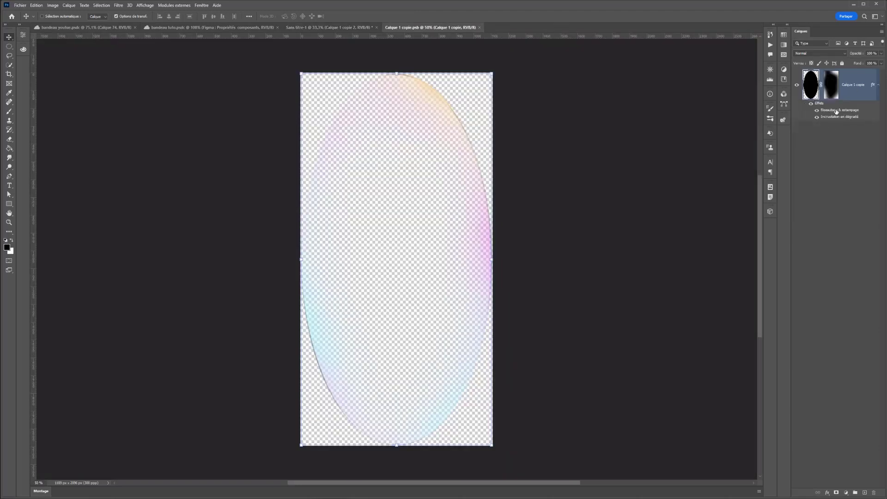
double_click(840, 111)
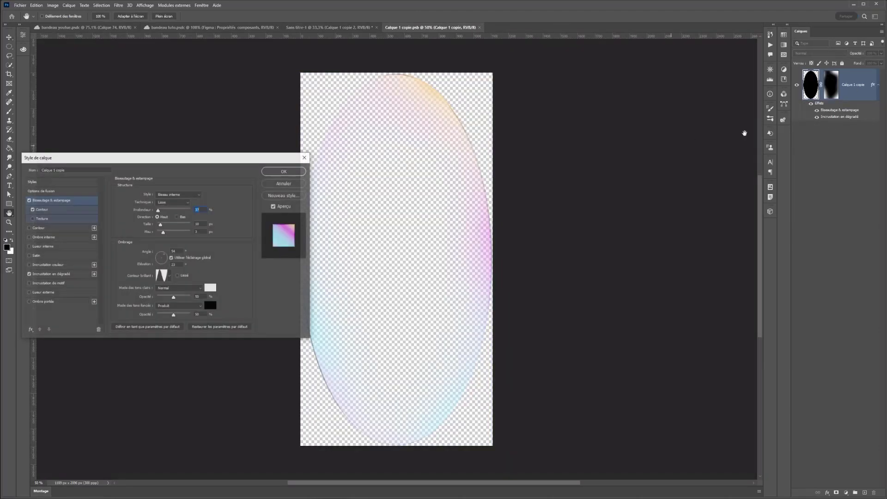
drag(157, 211, 161, 211)
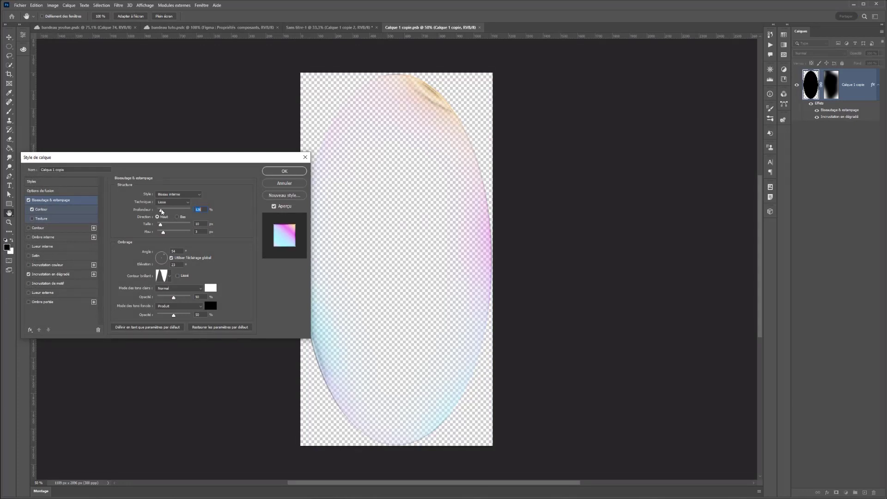
click(285, 171)
key(v)
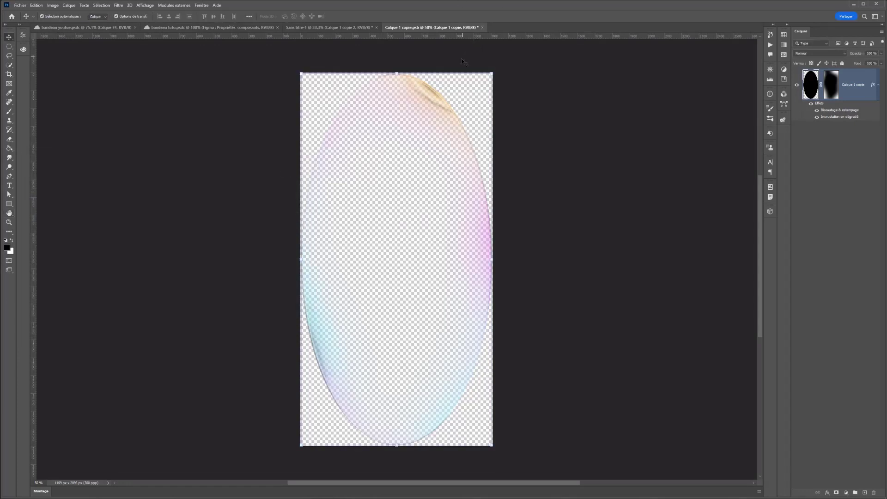
key(ctrl+s)
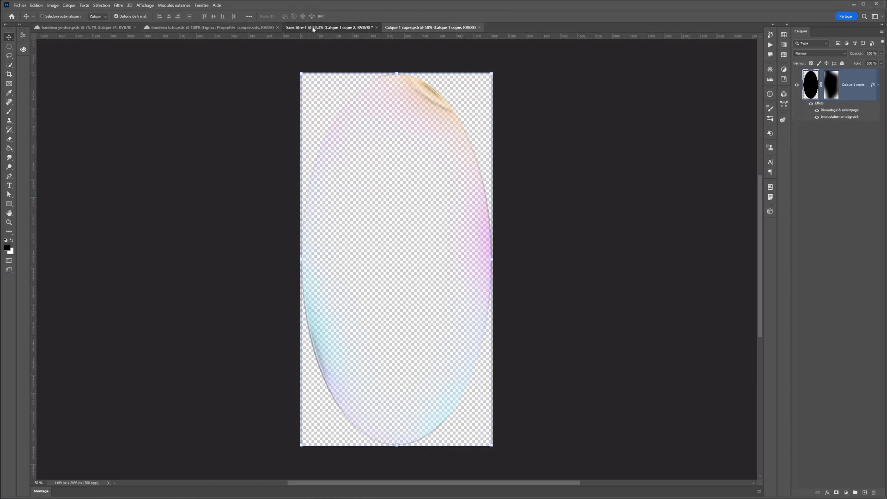
click(324, 28)
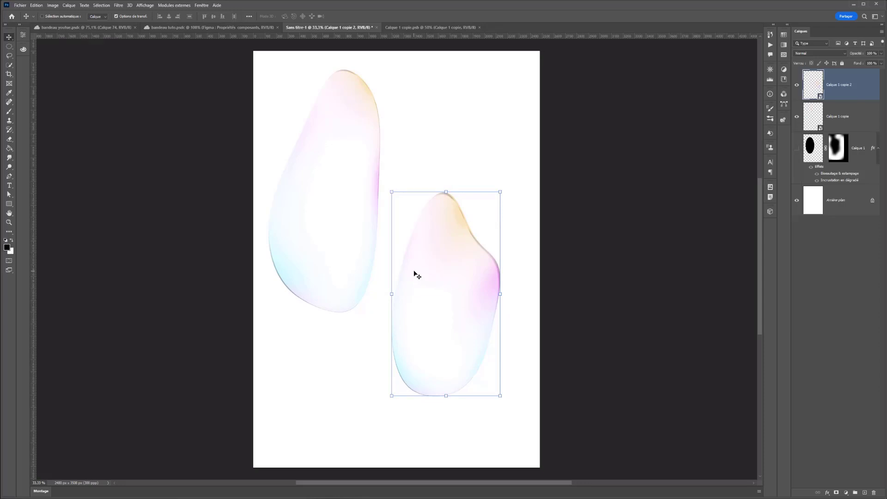
Squash the dented bubble into a short shape in the canvas's upper right and place a duplicate in the lower half.
drag(417, 276, 444, 311)
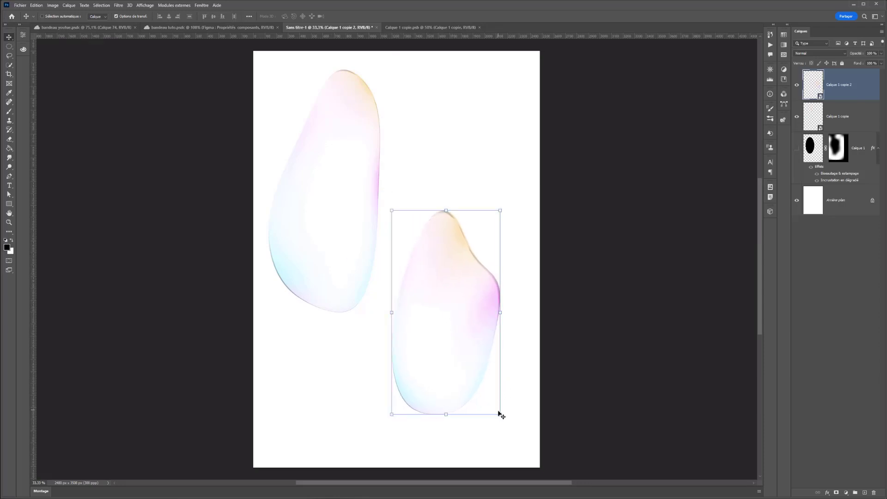
drag(503, 417, 519, 260)
drag(448, 200, 433, 396)
key(Return)
Stretch, skew and warp the lower bubble copy into a wide, rounded shape leaning to the right without the dent.
key(ctrl+t)
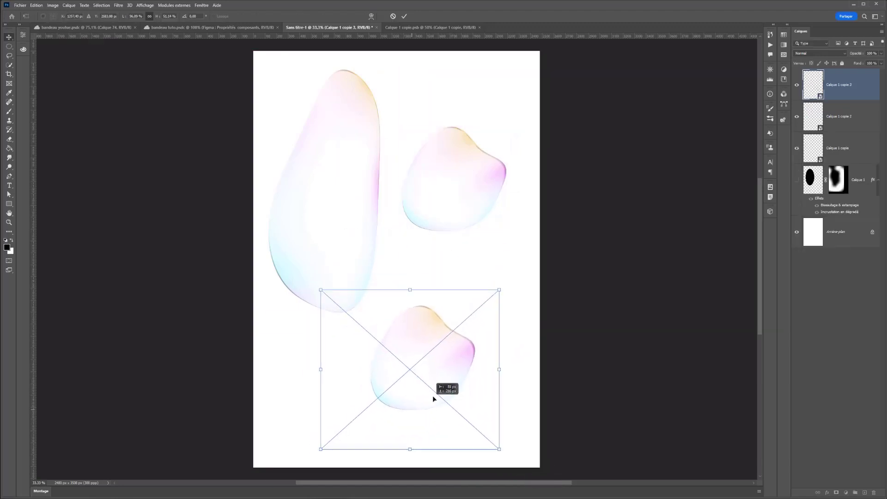
drag(407, 448, 369, 478)
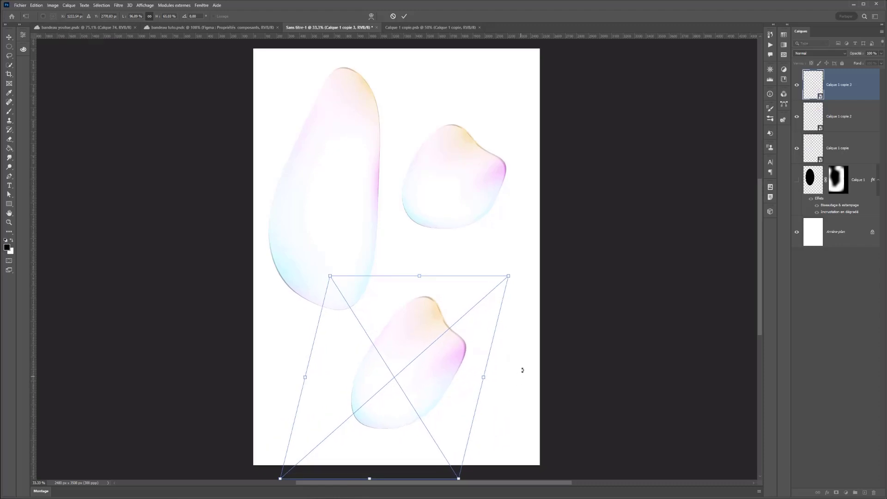
drag(481, 382, 496, 372)
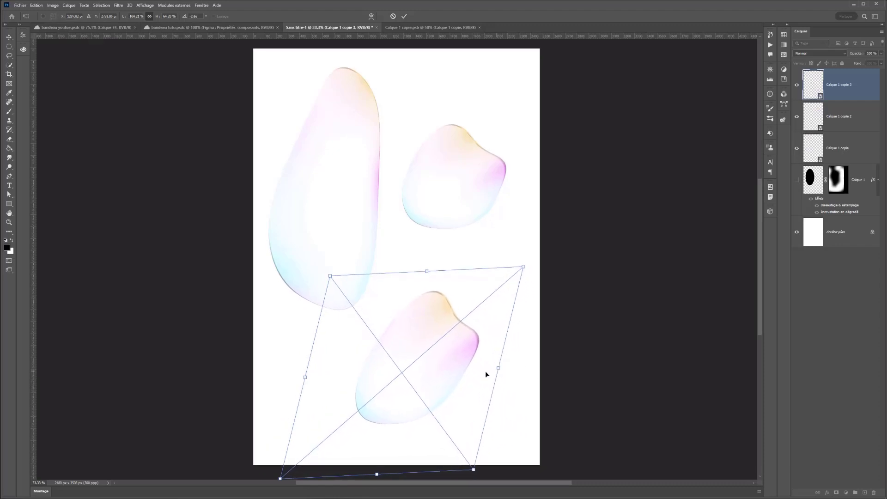
right_click(459, 378)
click(487, 312)
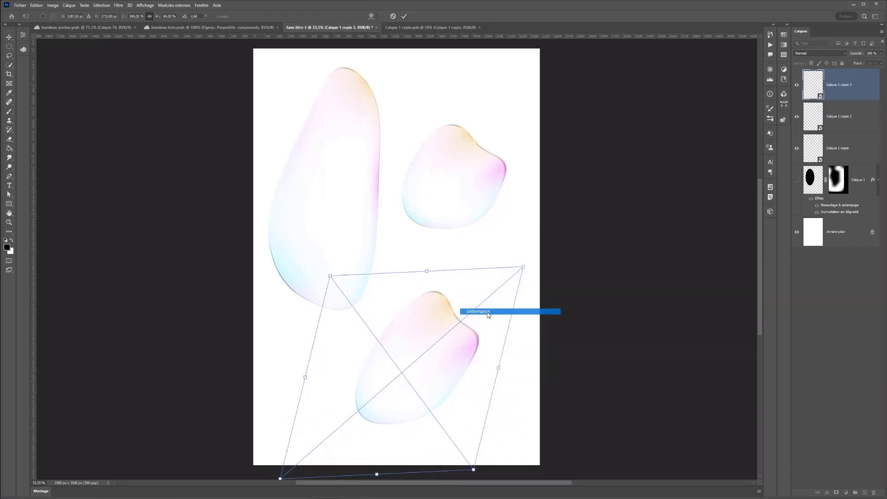
drag(424, 344, 489, 381)
drag(425, 406, 422, 401)
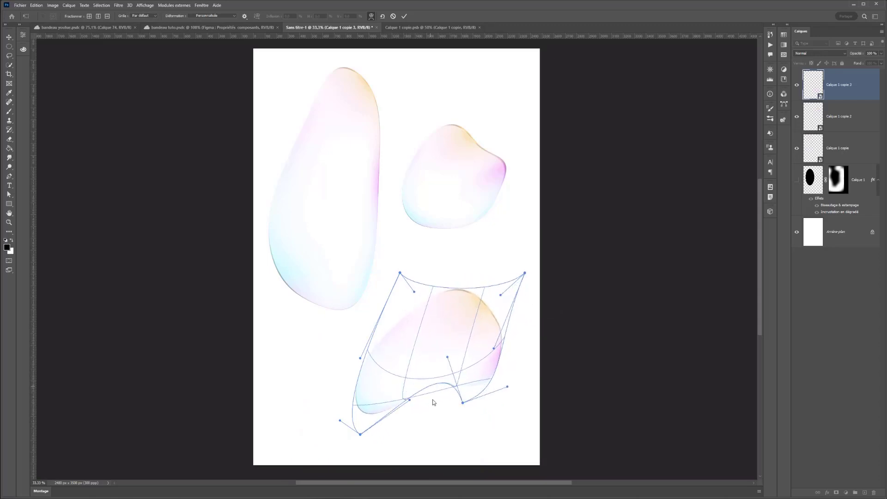
drag(360, 377, 382, 344)
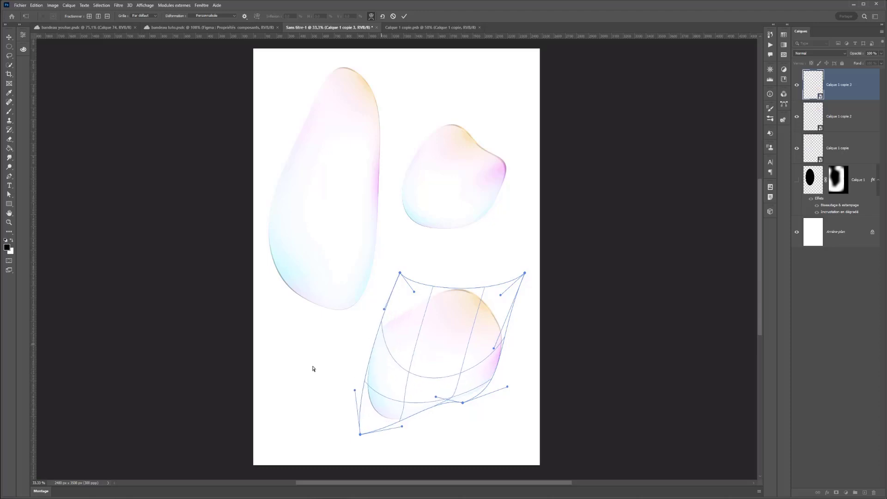
key(Return)
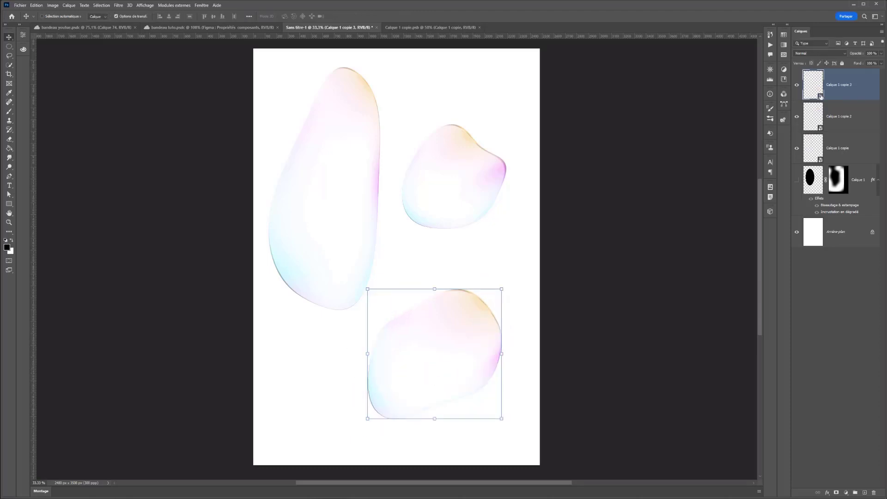
In the lower bubble's smart object contents, move the gradient overlay's cyan stop to position 19 and recolour it e27eff.
double_click(820, 96)
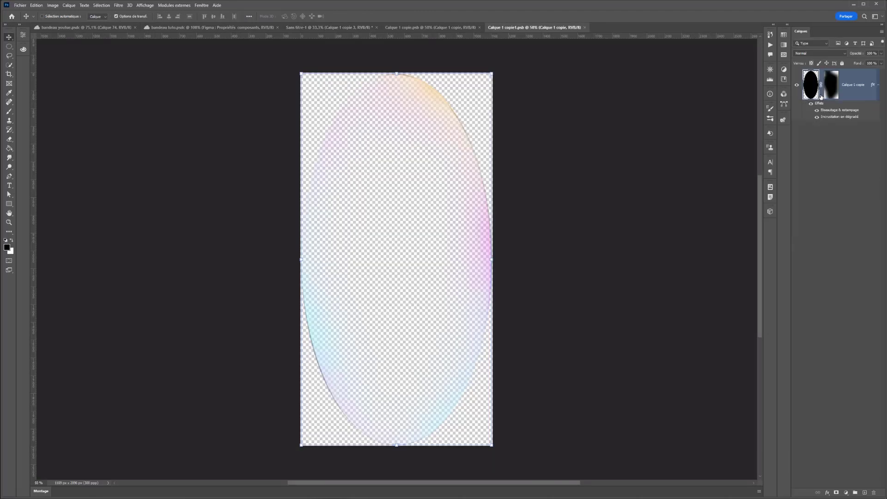
double_click(838, 116)
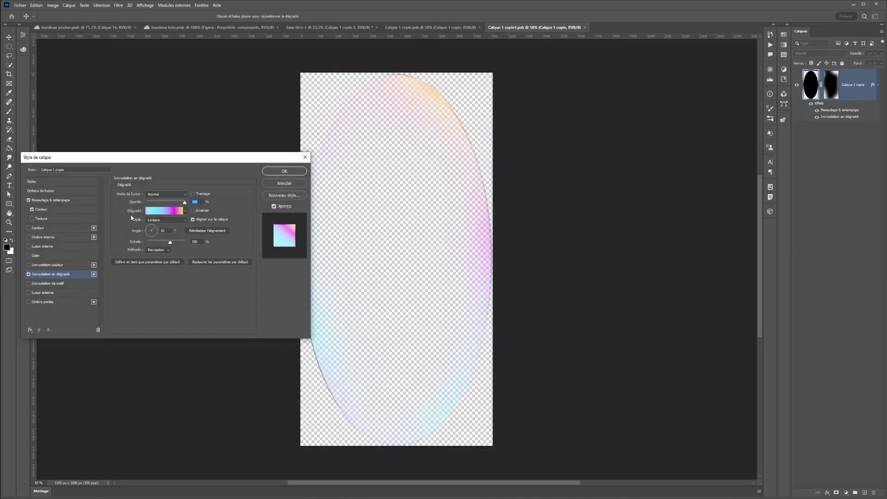
click(169, 216)
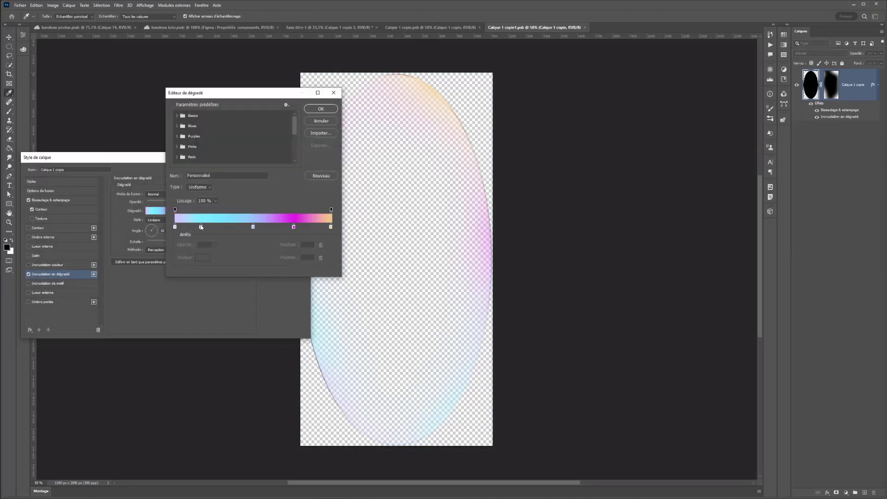
drag(201, 227, 206, 227)
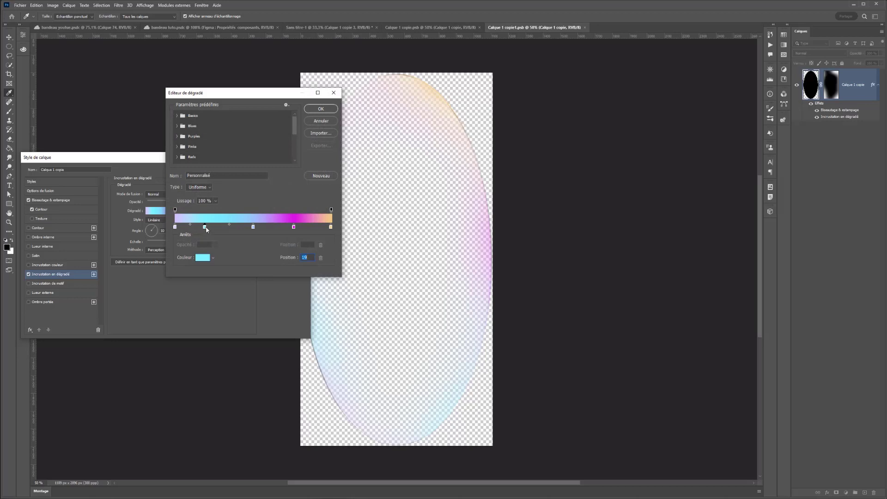
double_click(204, 228)
drag(173, 259, 174, 236)
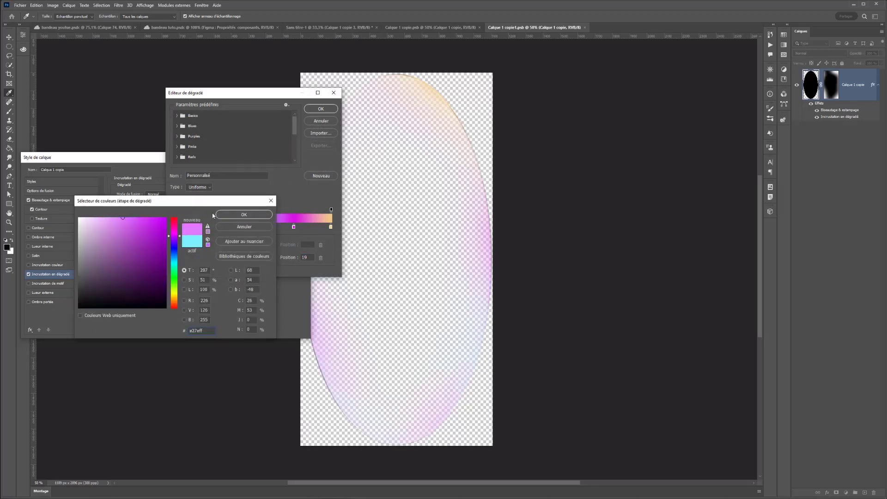
click(241, 214)
click(321, 109)
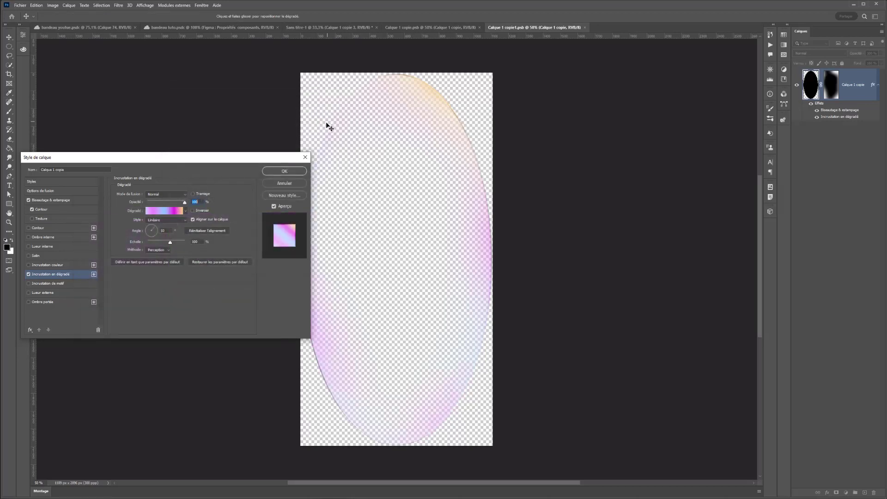
click(284, 169)
Save and close the smart object documents, and undo the resulting pink recolouring of the bubbles in the main document.
key(ctrl+s)
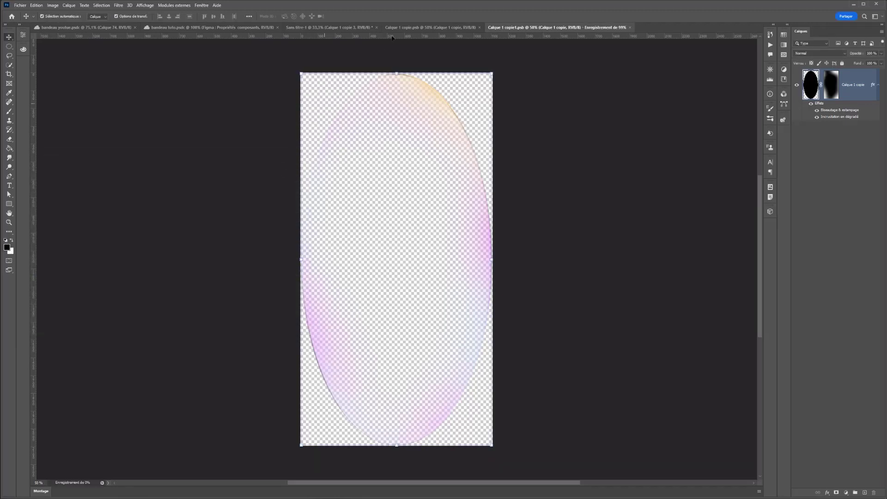
key(ctrl+w)
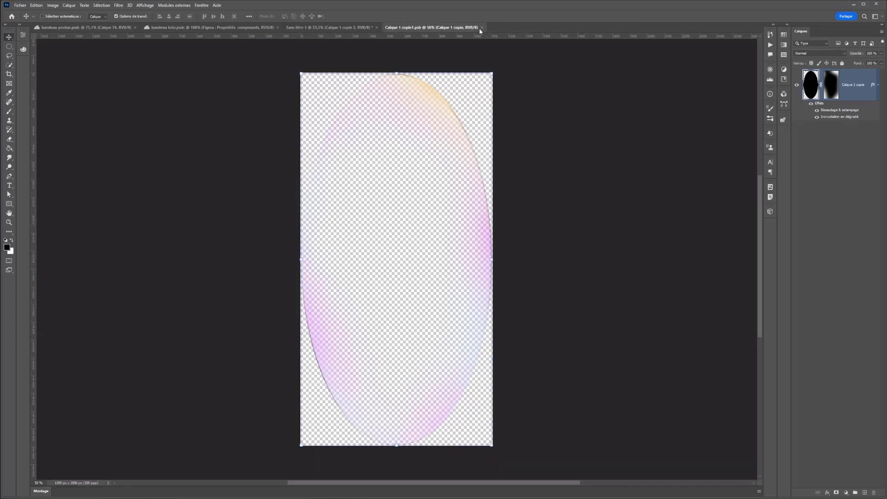
click(482, 27)
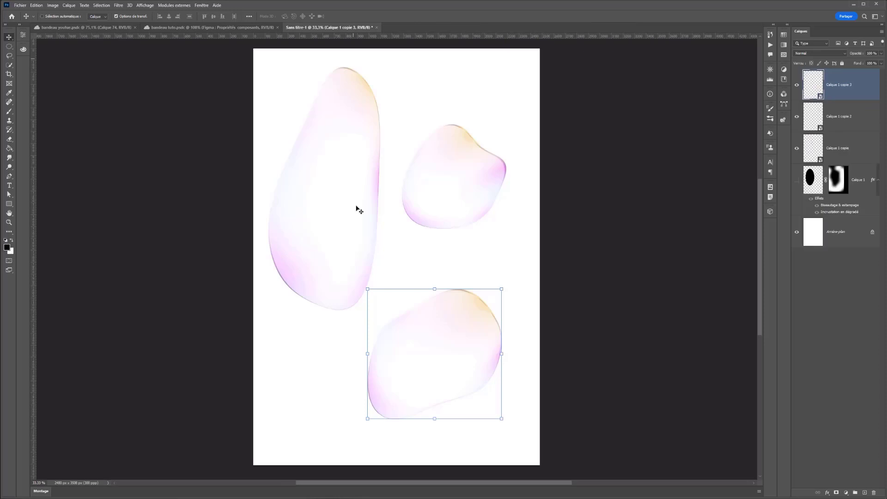
drag(303, 260, 312, 254)
key(ctrl+z)
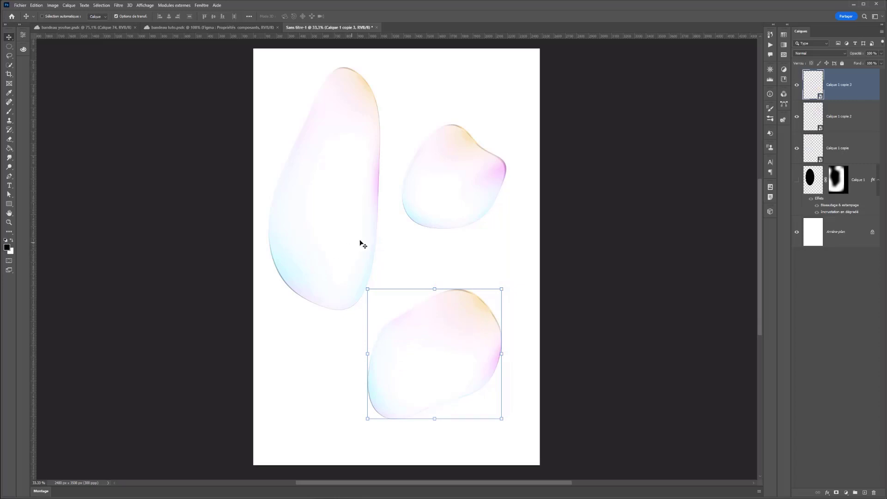
Move the lower-right bubble up and slightly to the right, and select the tall bubble's layer.
drag(453, 465, 462, 440)
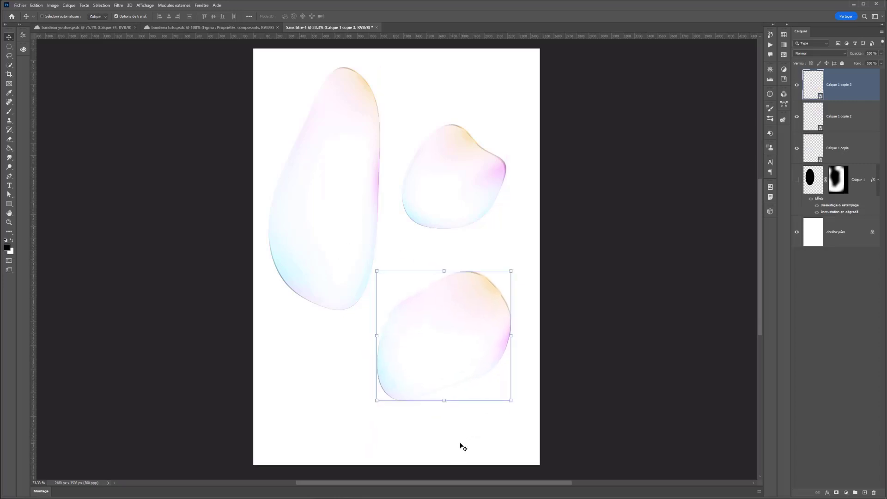
ctrl+click(275, 174)
ctrl+click(338, 309)
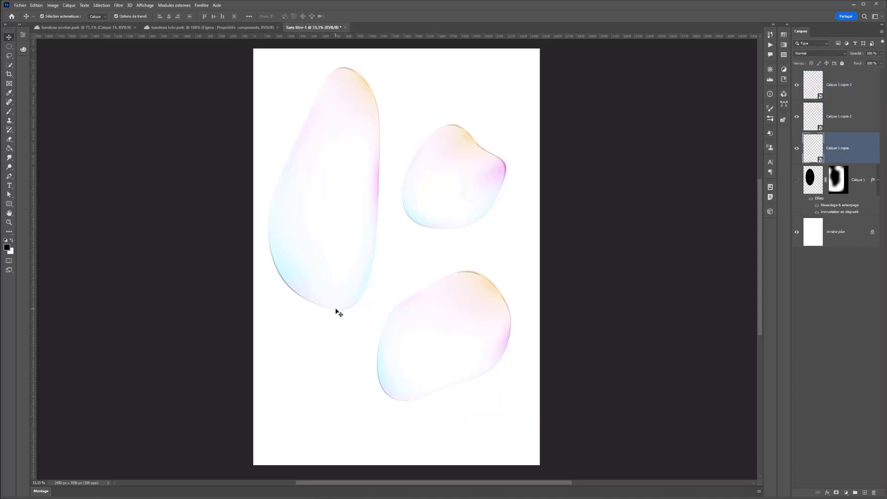